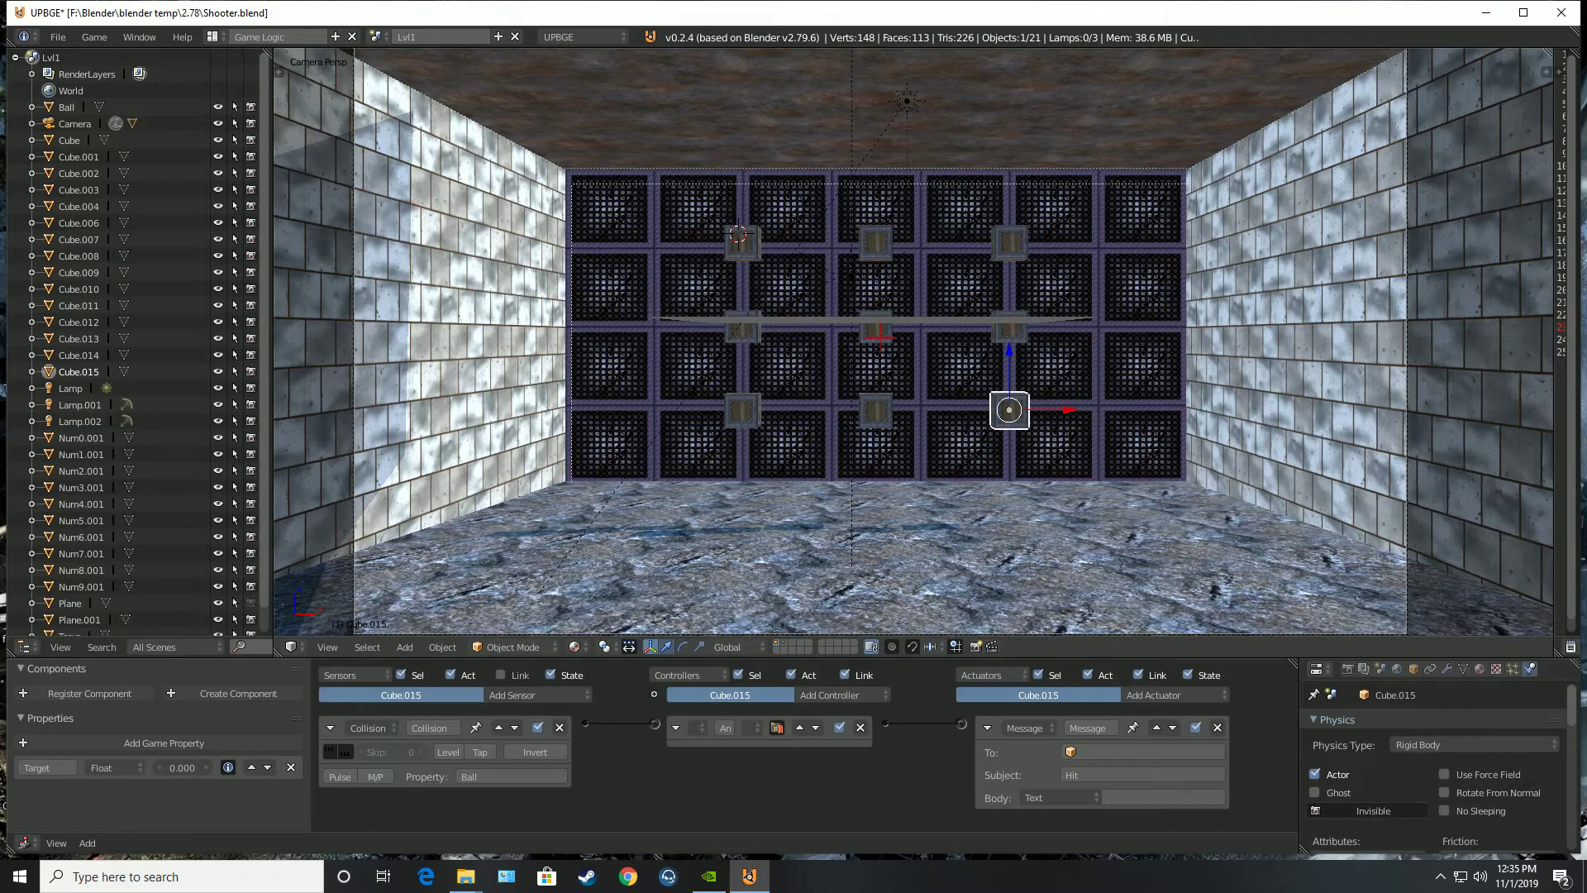
# Step: View the Overlay scene that holds the score display, and return to the Lvl1 scene
pyautogui.click(382, 36)
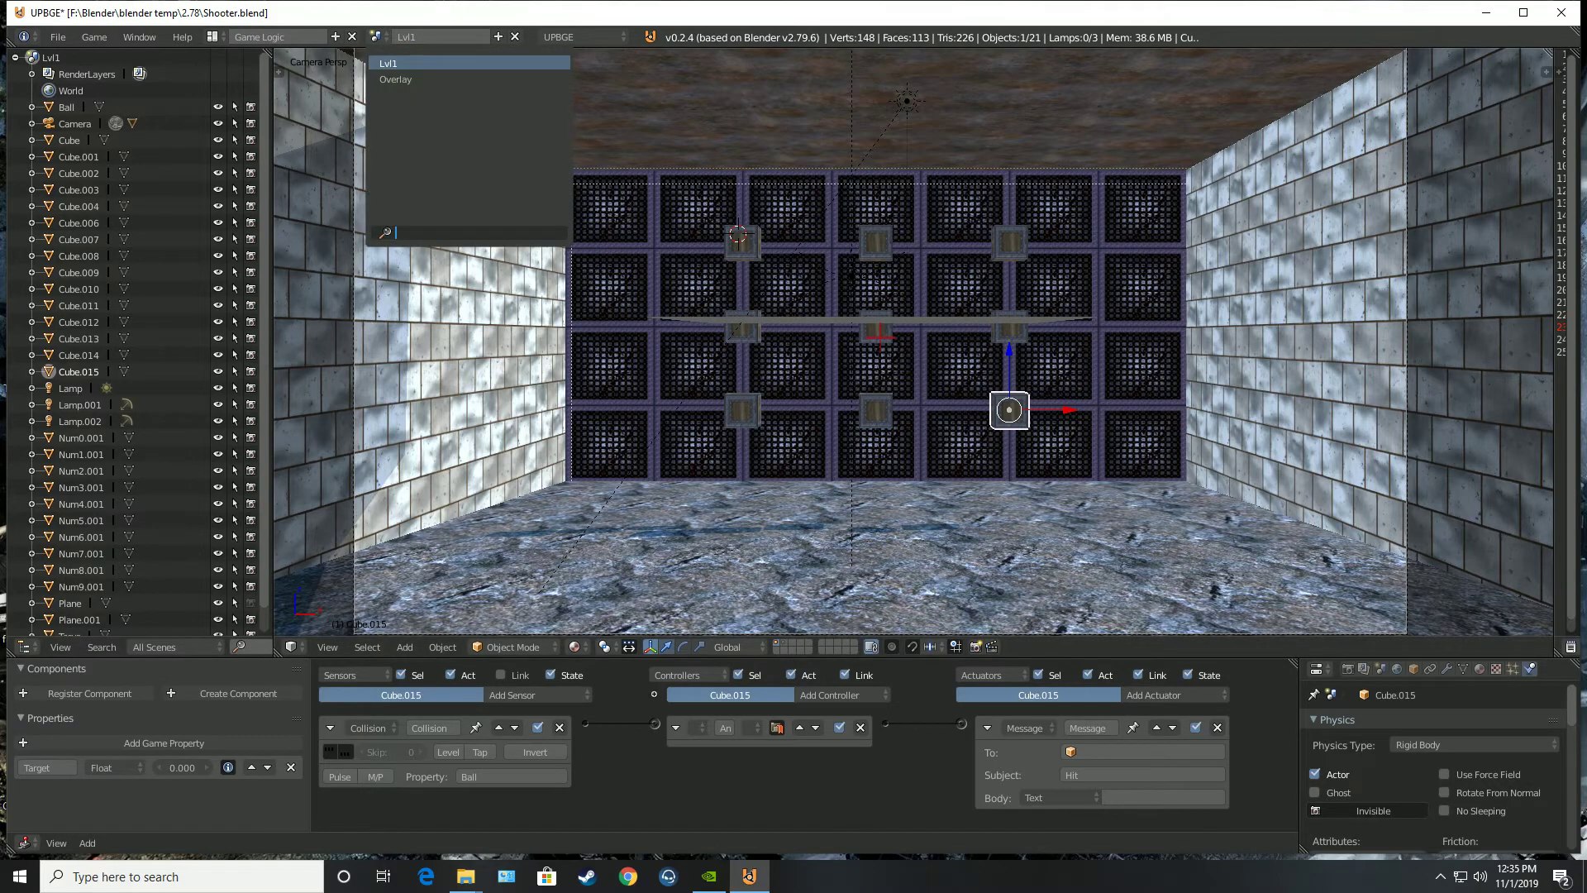
pyautogui.click(395, 80)
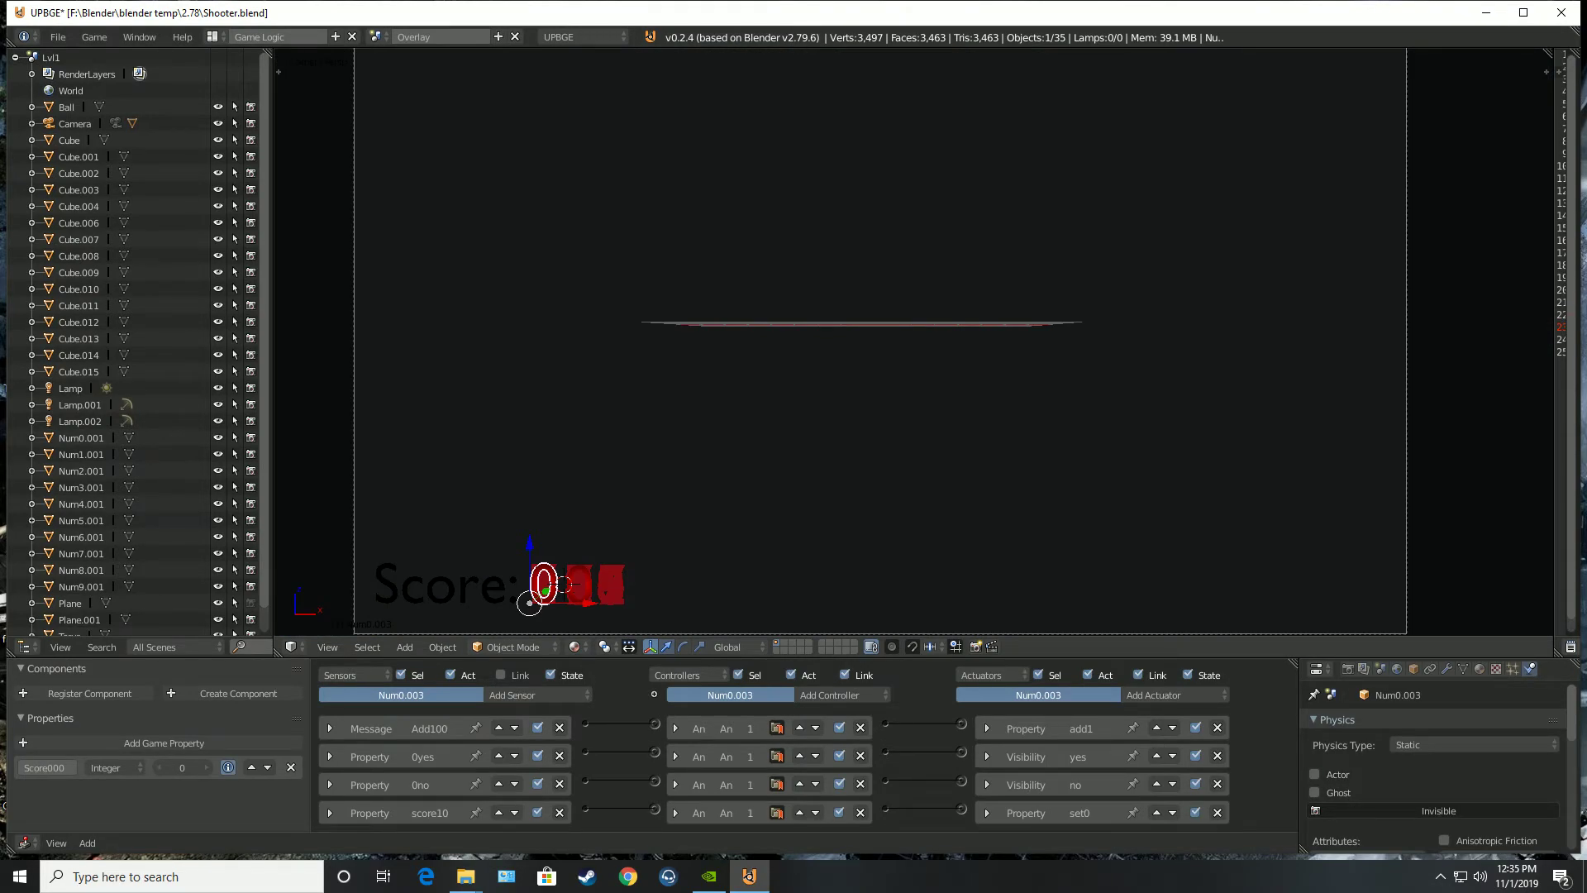
pyautogui.click(382, 36)
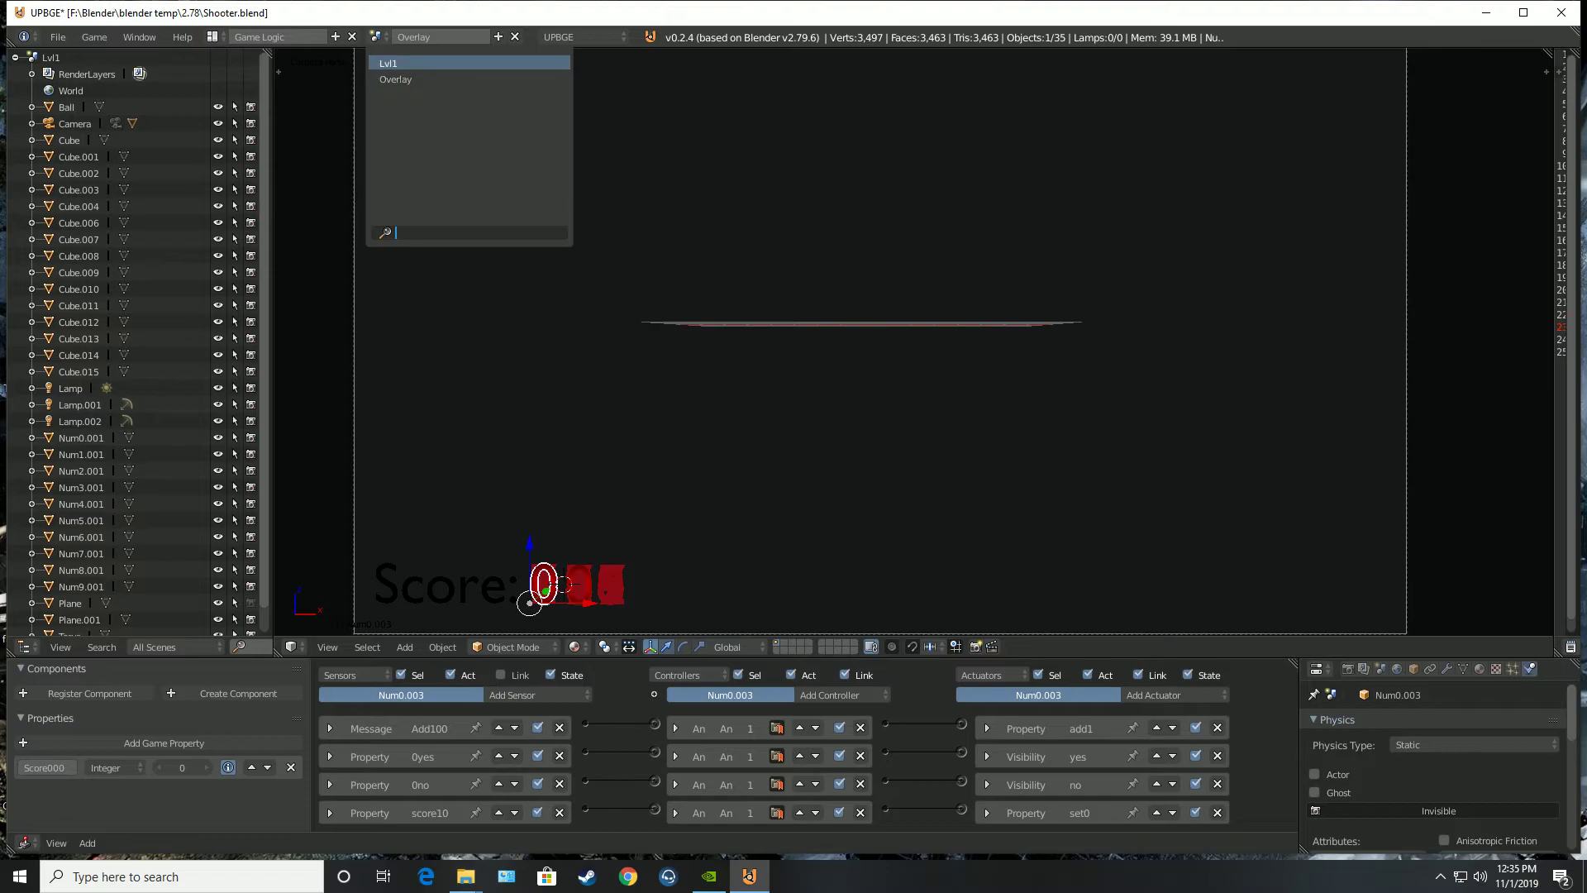
pyautogui.click(395, 62)
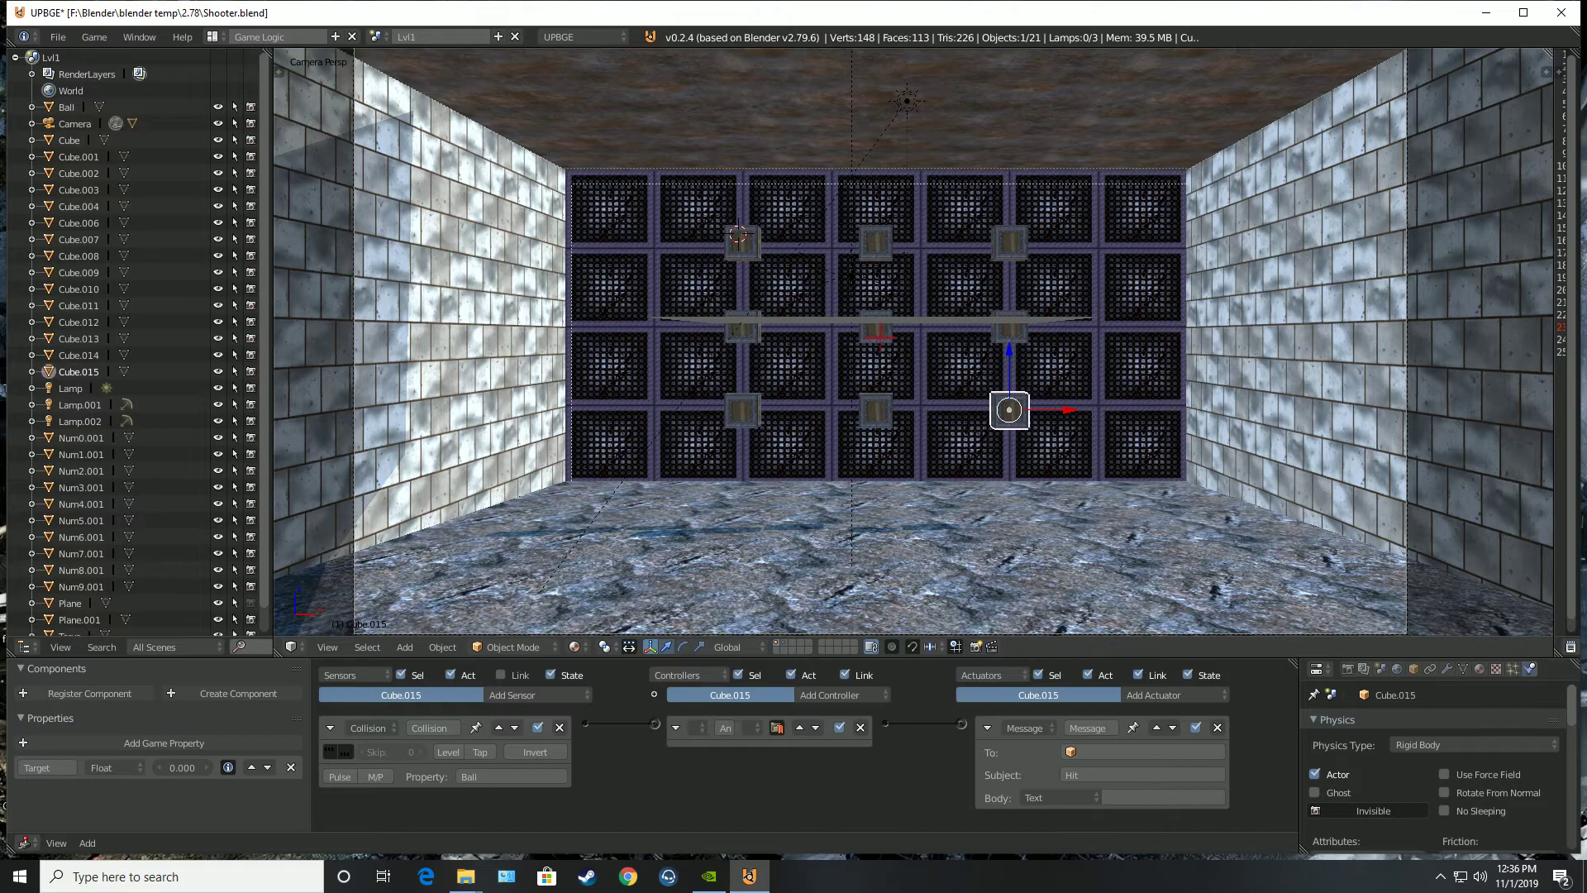
# Step: Open the Overlay scene and cycle through the number objects stacked at the ones digit of the score
pyautogui.click(376, 37)
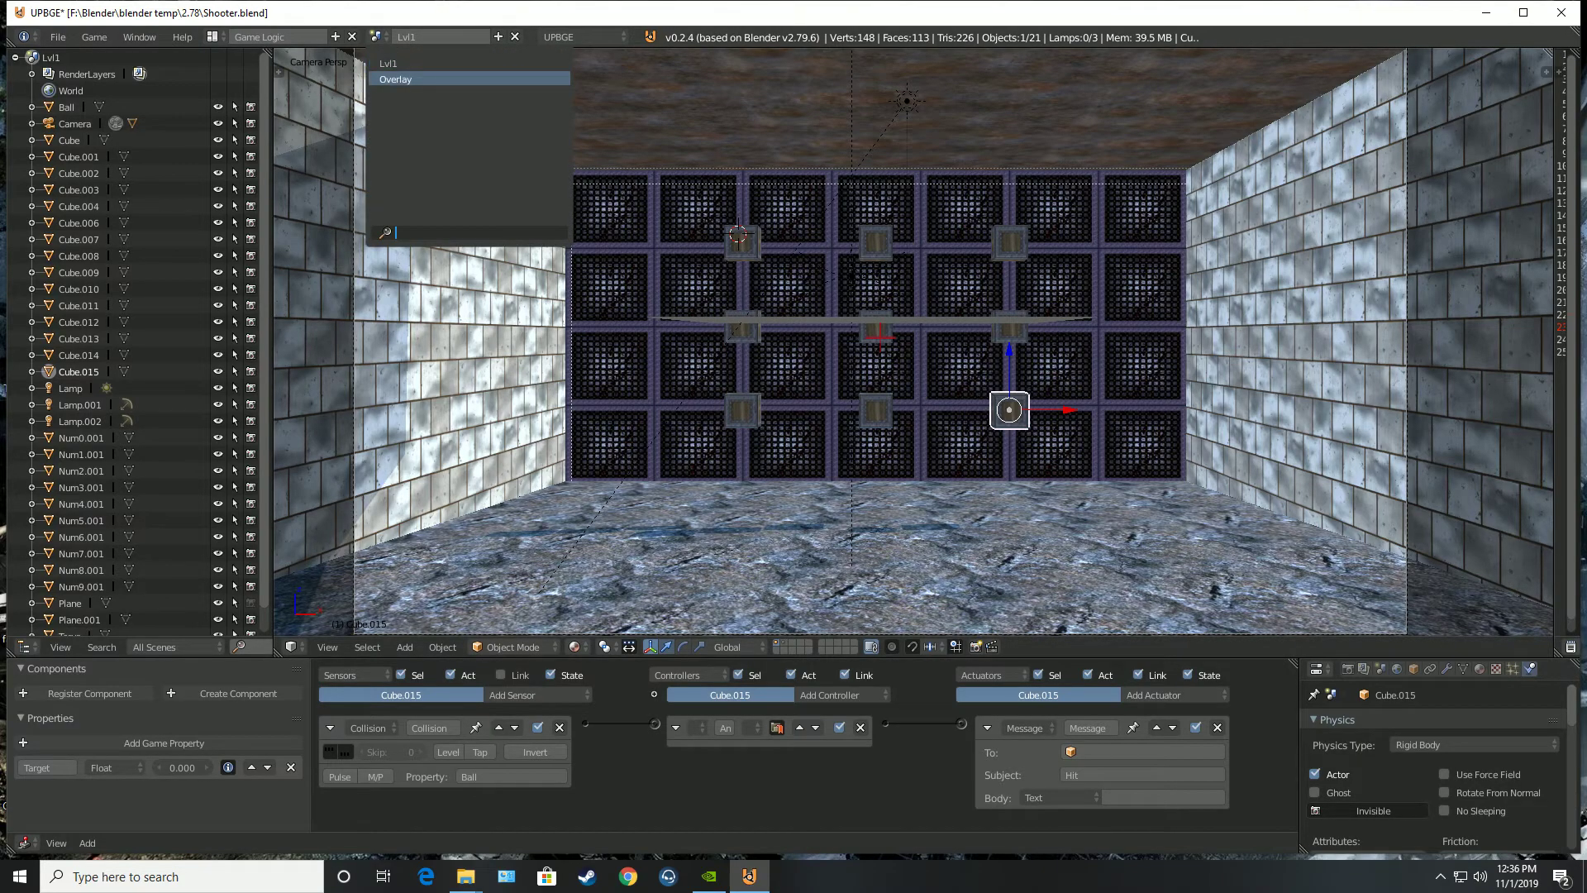
pyautogui.click(446, 73)
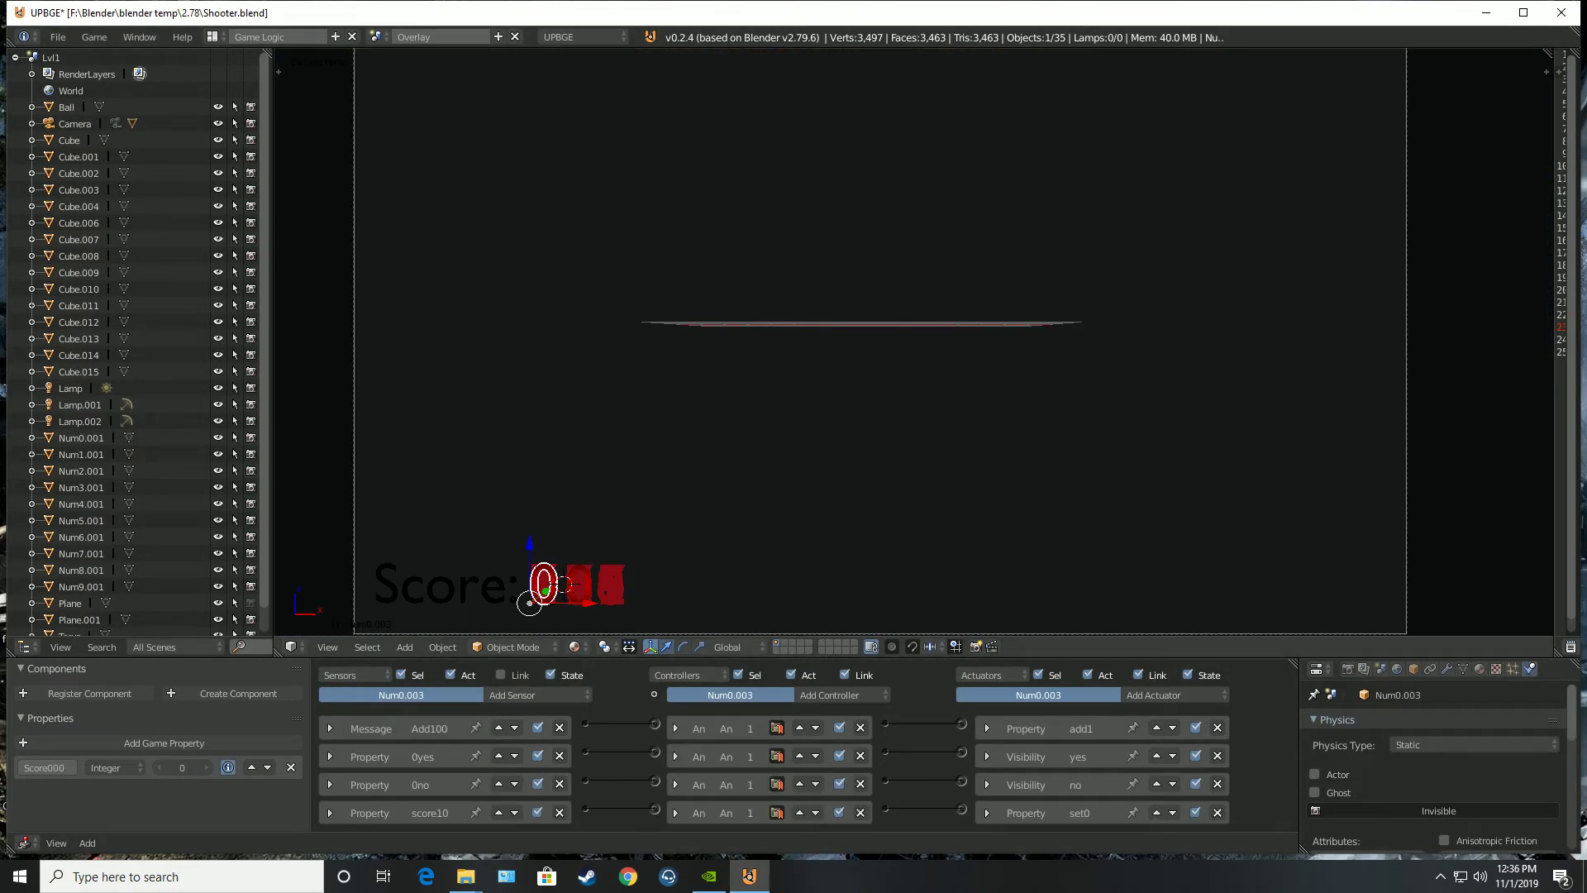
pyautogui.rightClick(610, 583)
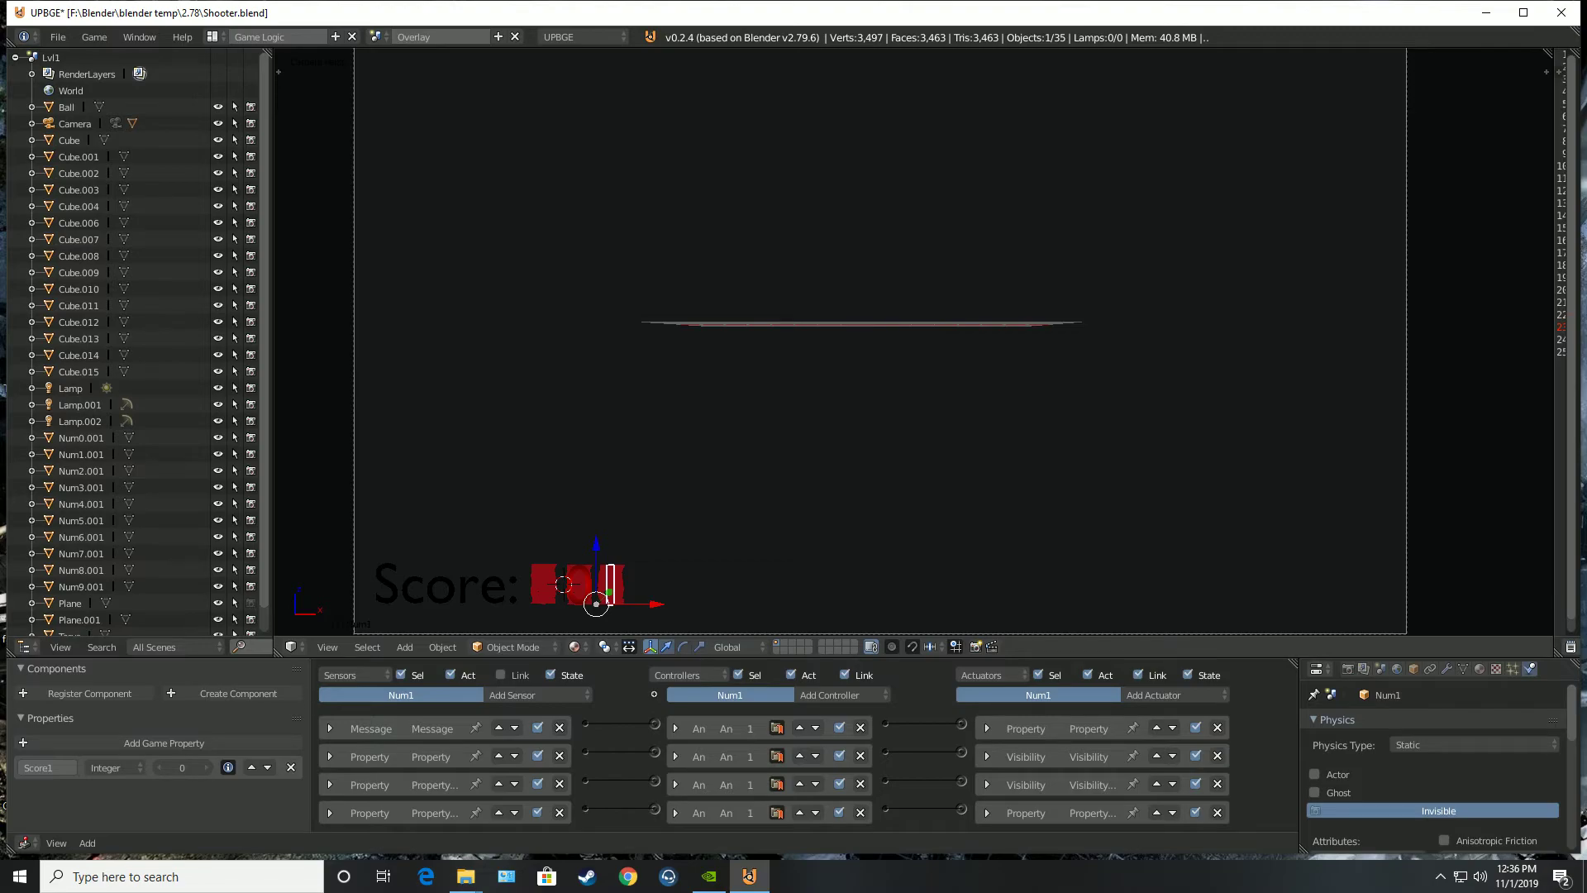
pyautogui.rightClick(610, 584)
pyautogui.rightClick(610, 584)
pyautogui.rightClick(610, 584)
pyautogui.rightClick(610, 584)
pyautogui.rightClick(610, 584)
pyautogui.rightClick(610, 584)
pyautogui.rightClick(610, 584)
pyautogui.rightClick(610, 584)
pyautogui.rightClick(610, 583)
pyautogui.rightClick(611, 583)
pyautogui.rightClick(611, 584)
# Step: Return to the Lvl1 scene and examine the Collision sensor and Message actuator of the upper-left and upper-middle target cubes
pyautogui.click(377, 37)
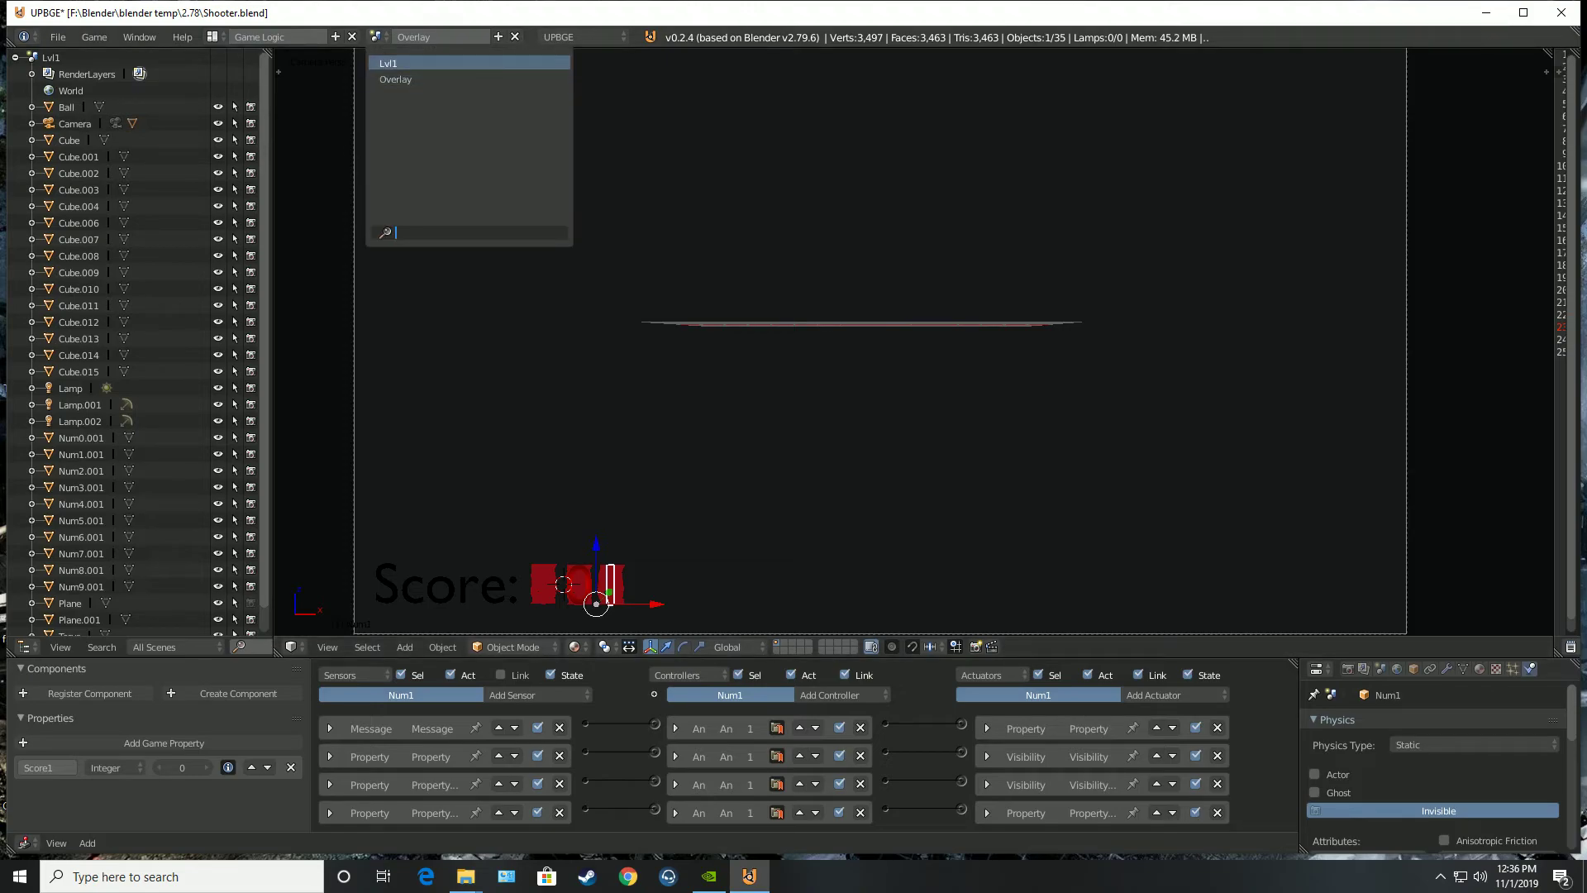
pyautogui.press('Return')
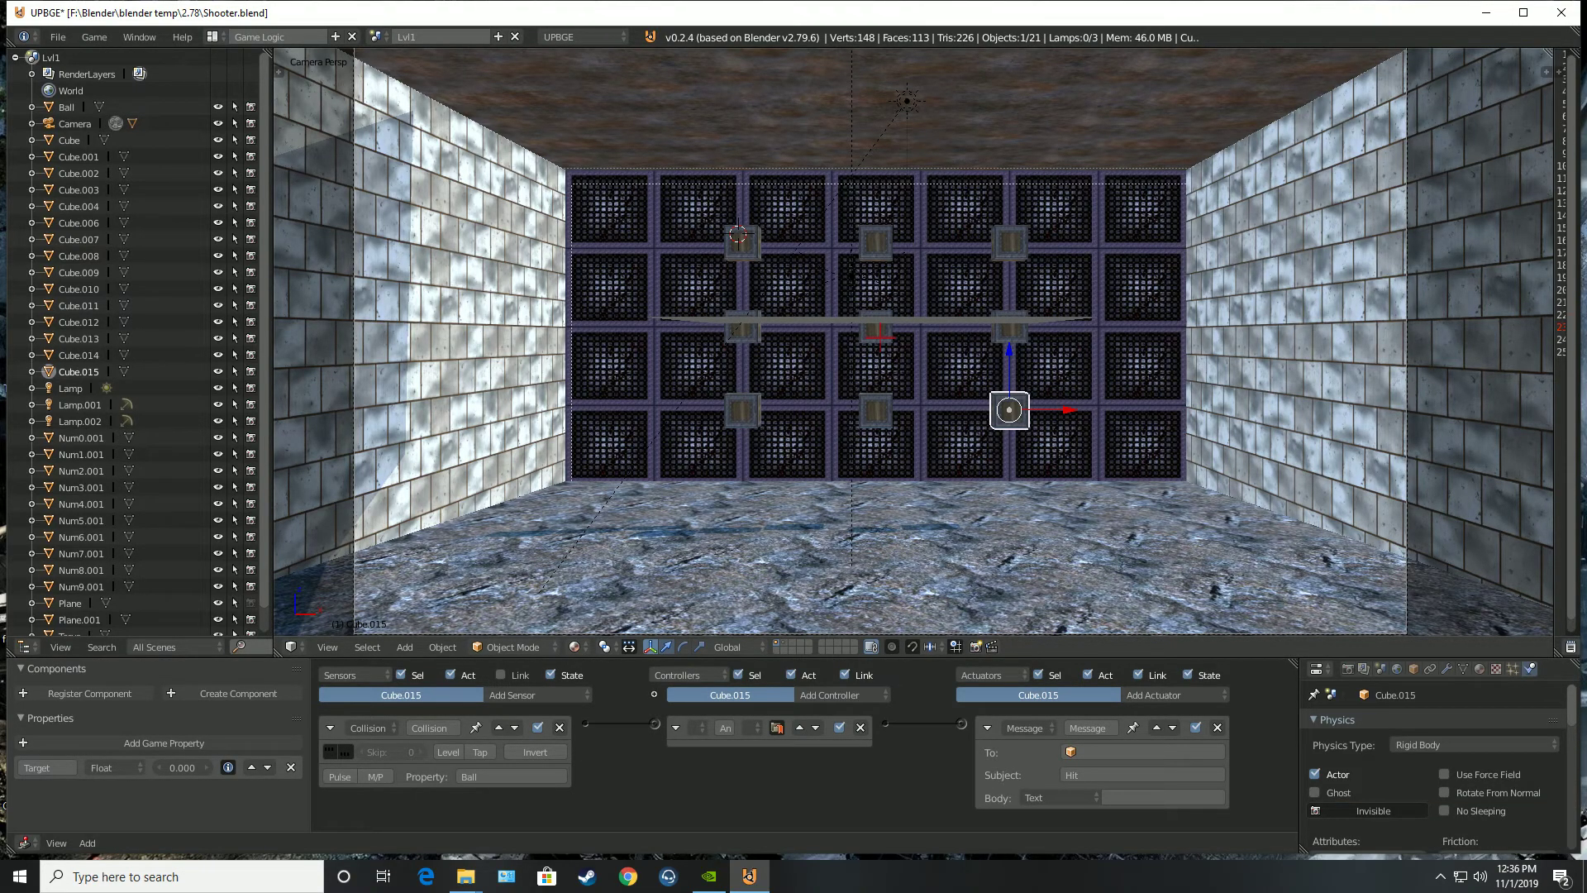
pyautogui.rightClick(742, 243)
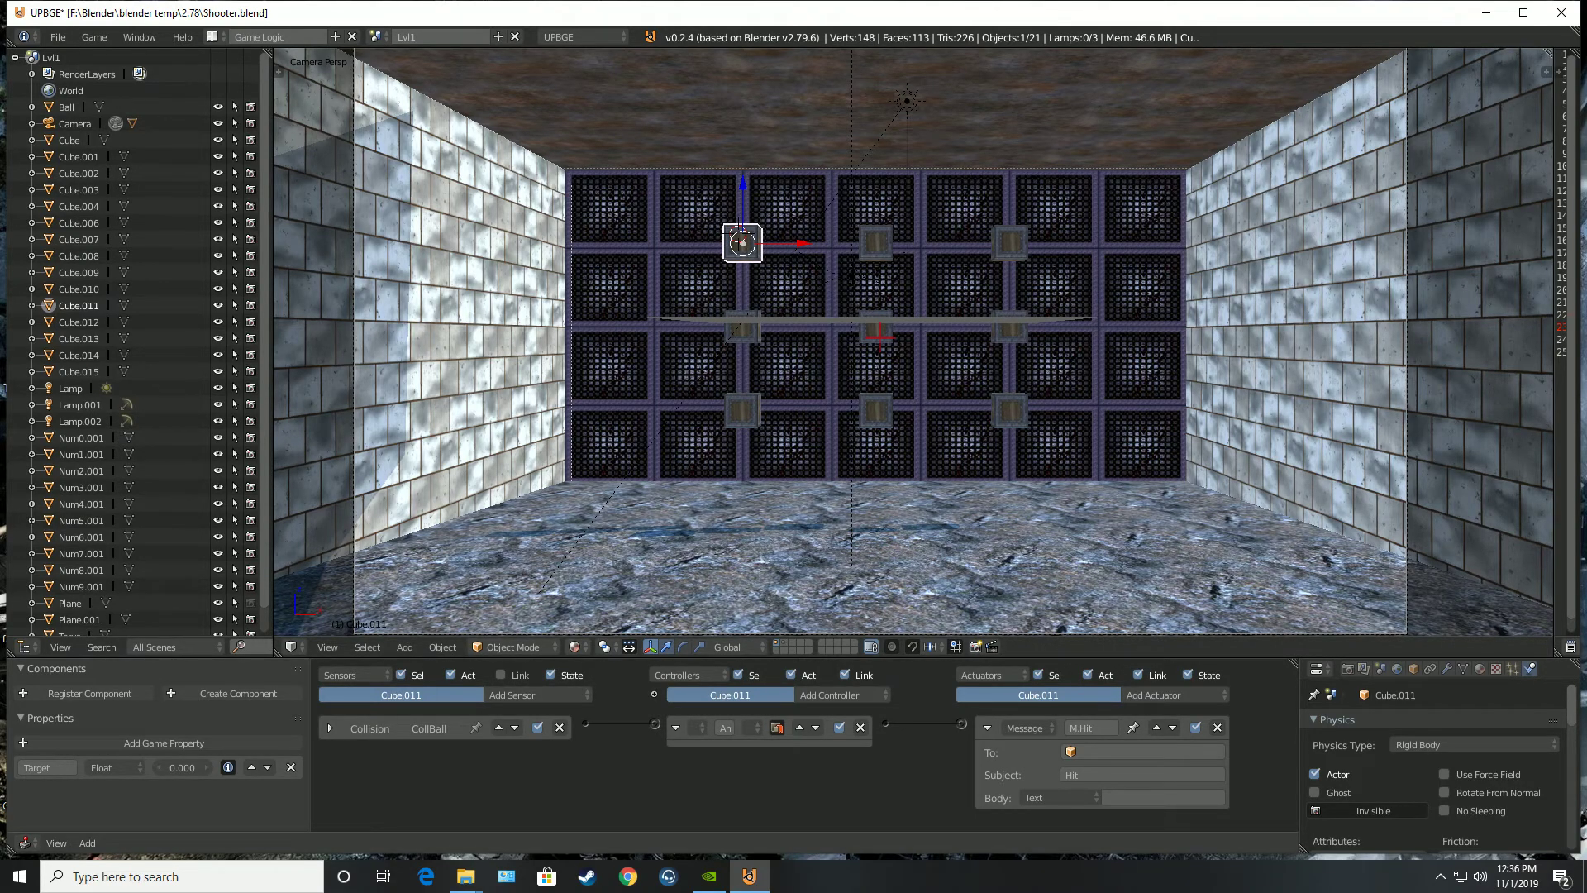
pyautogui.click(330, 727)
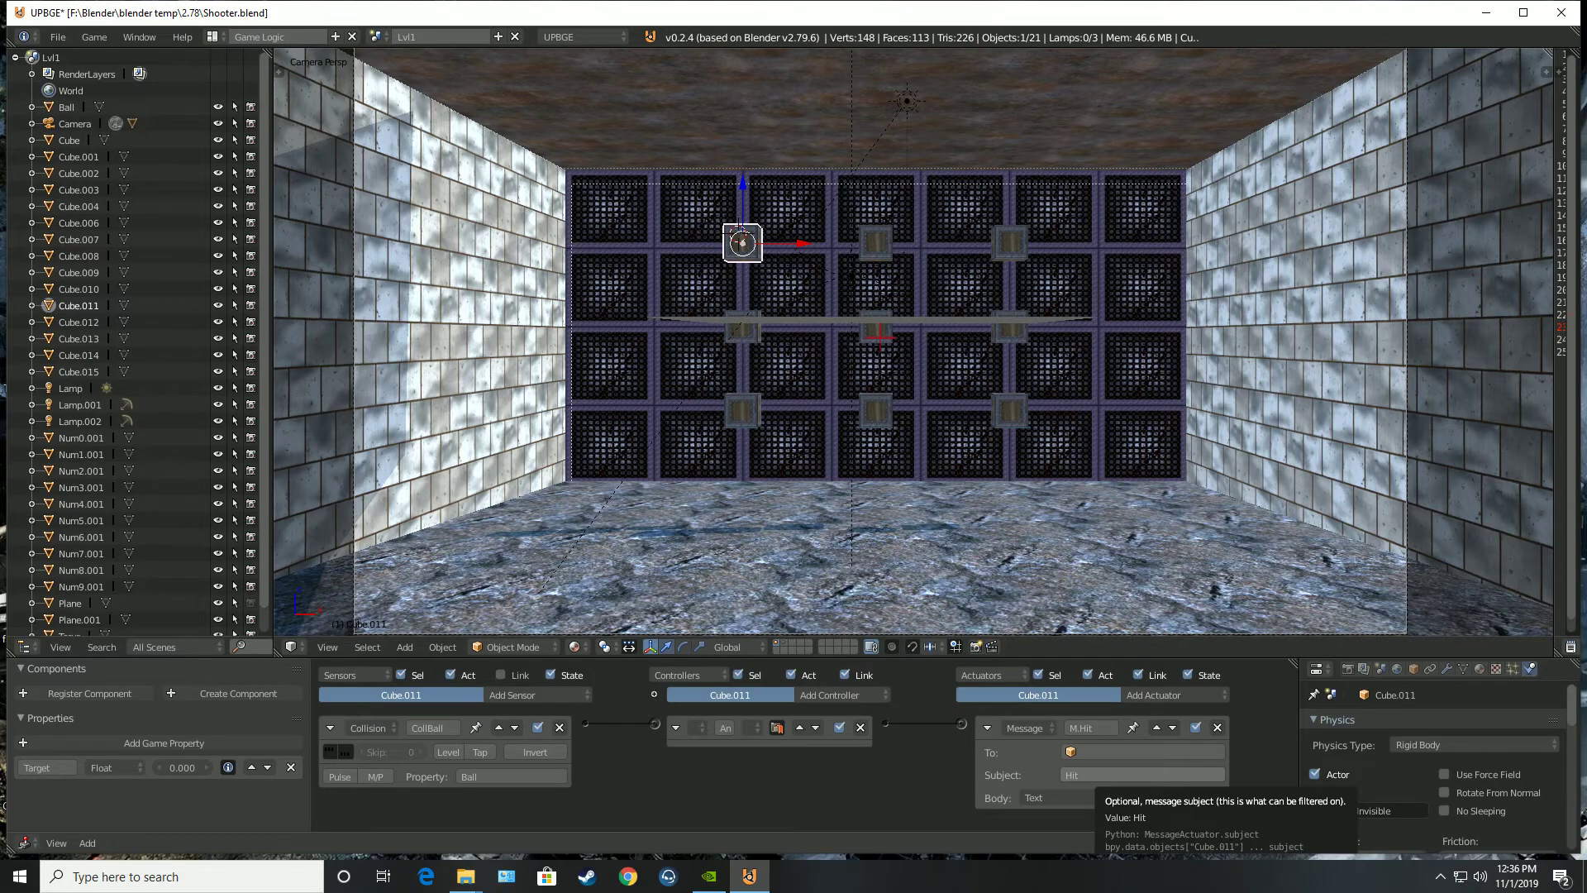
pyautogui.rightClick(876, 243)
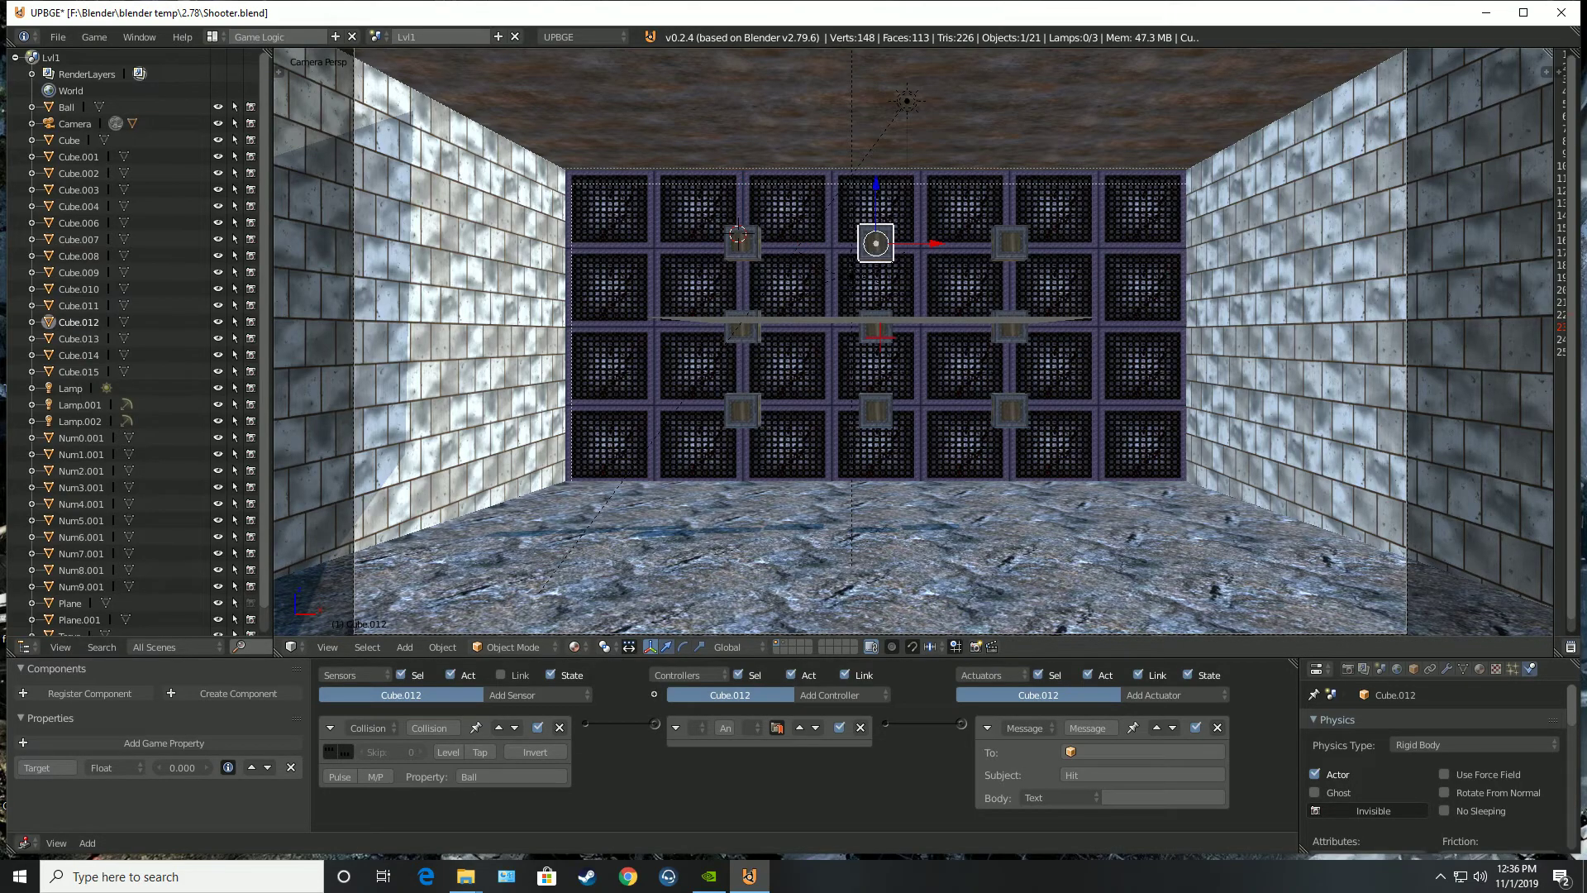
# Step: In the Overlay scene, examine the Message sensor and the Property and Visibility actuators of the ones digit's number 1
pyautogui.click(379, 36)
pyautogui.click(430, 70)
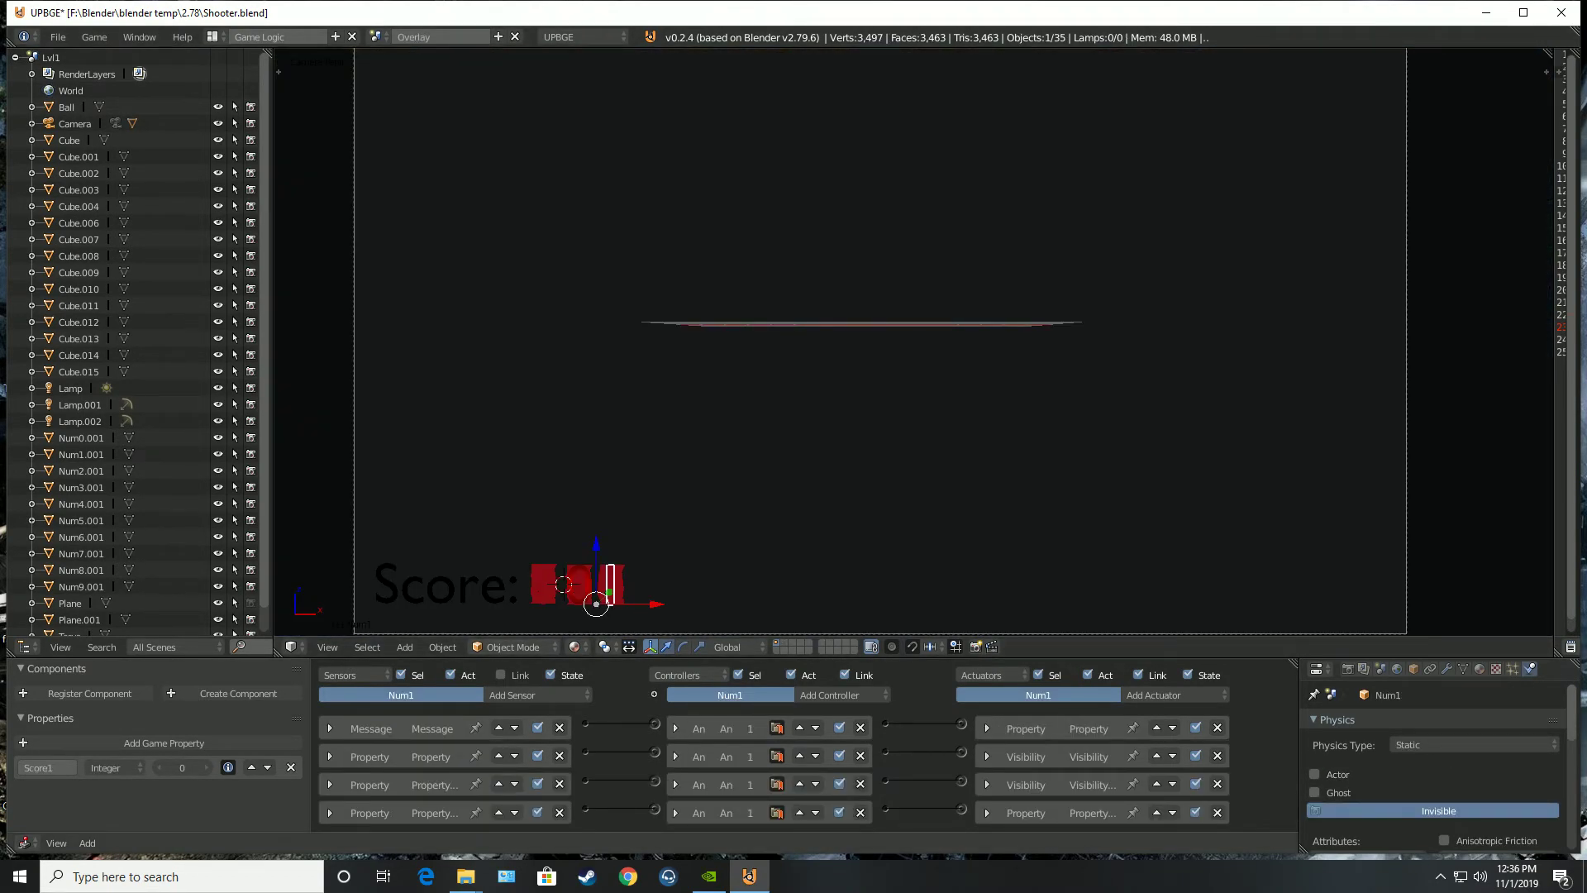
pyautogui.click(330, 728)
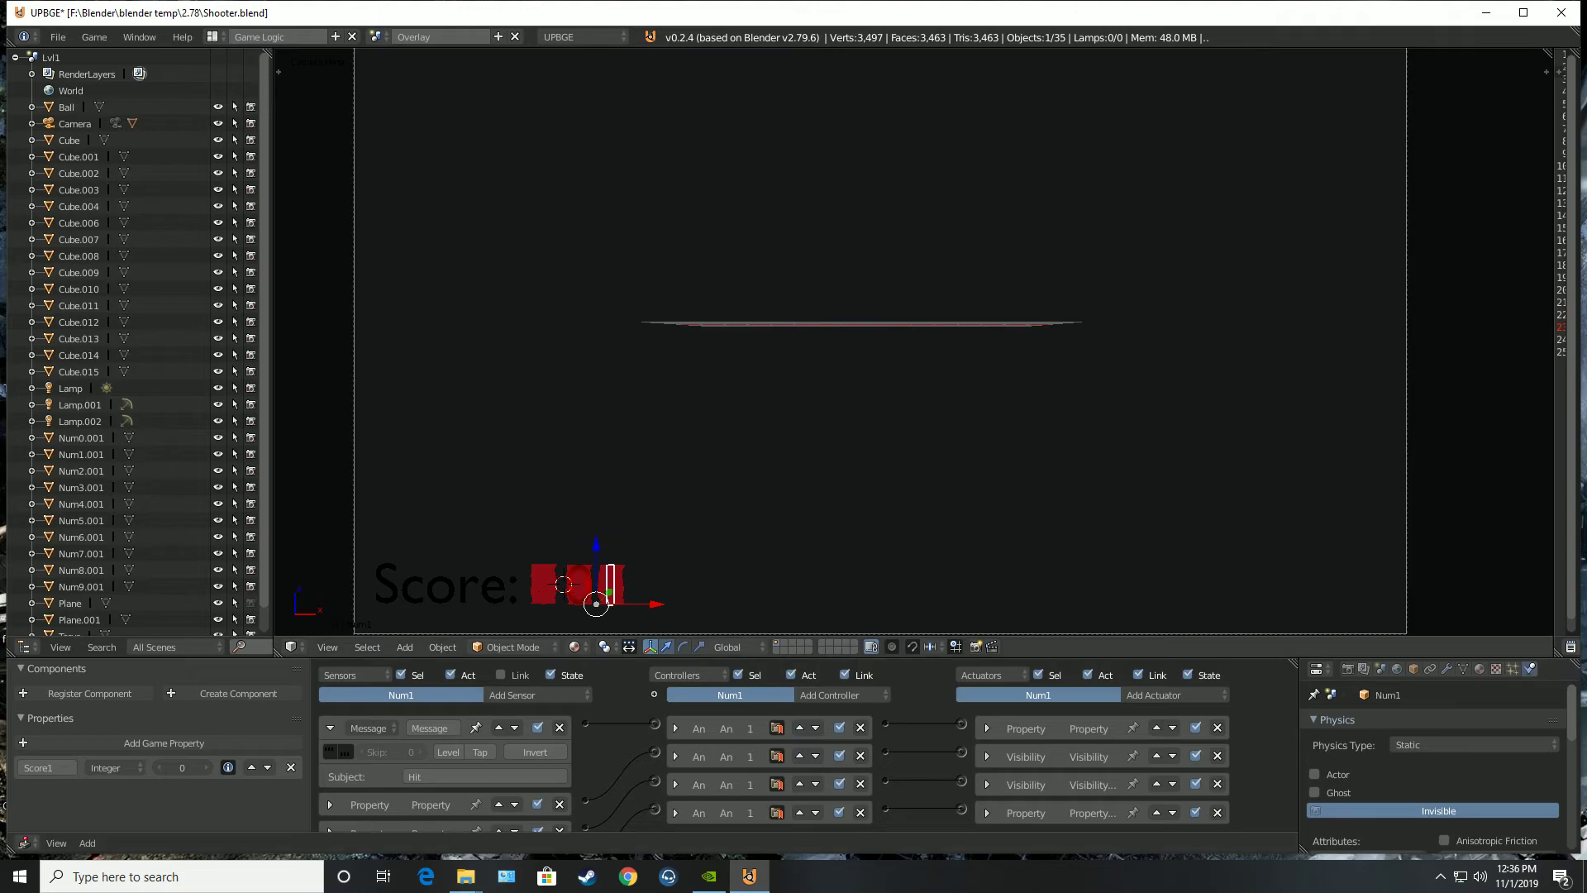
pyautogui.rightClick(610, 584)
pyautogui.rightClick(610, 585)
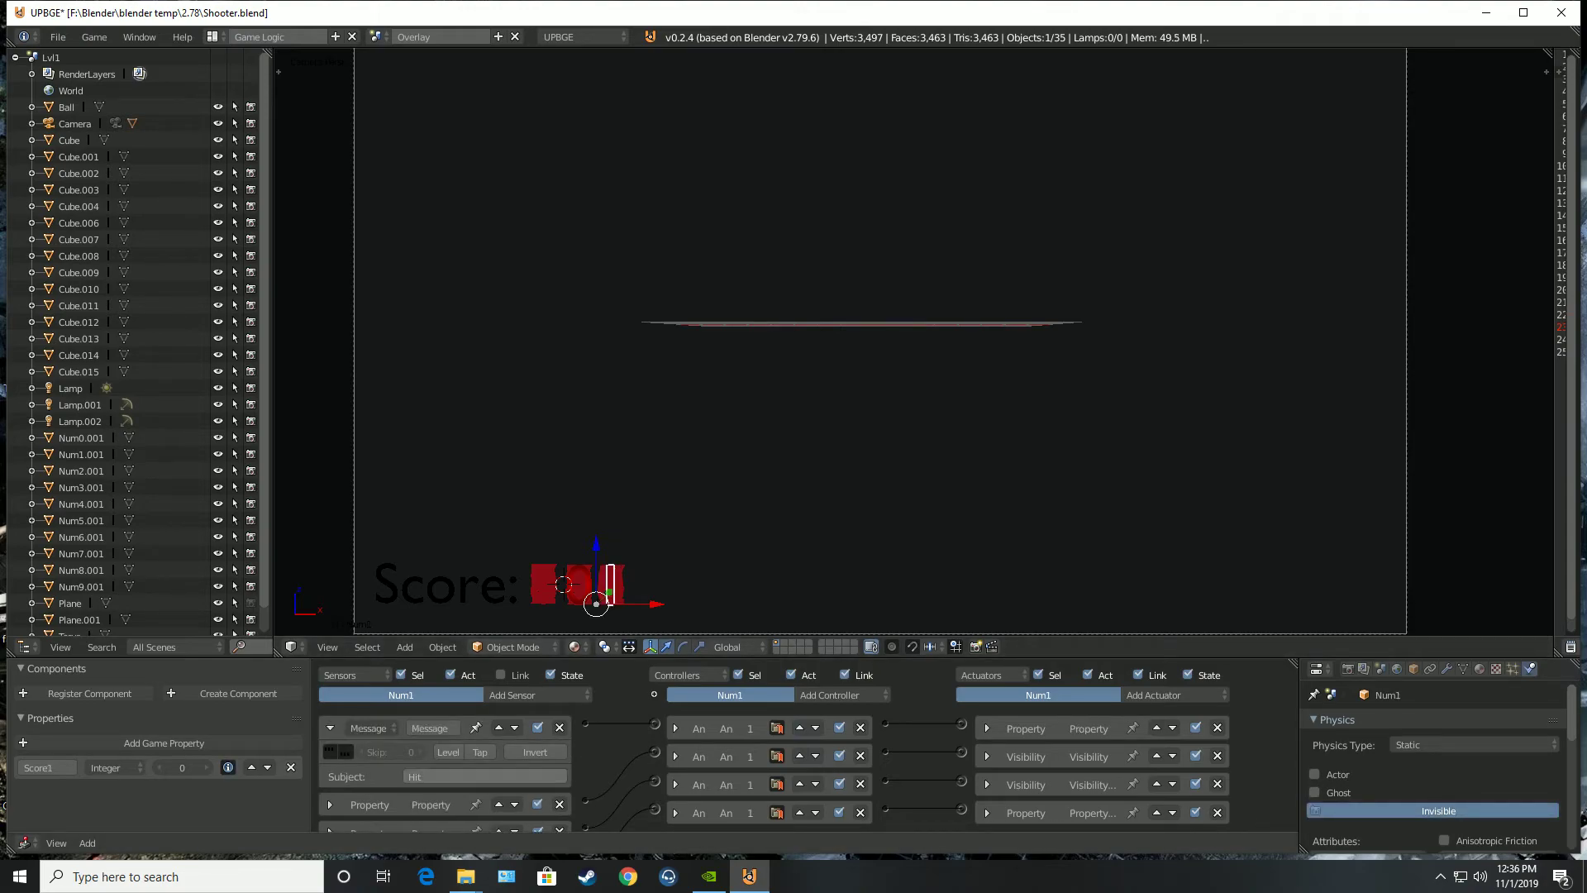
pyautogui.click(987, 728)
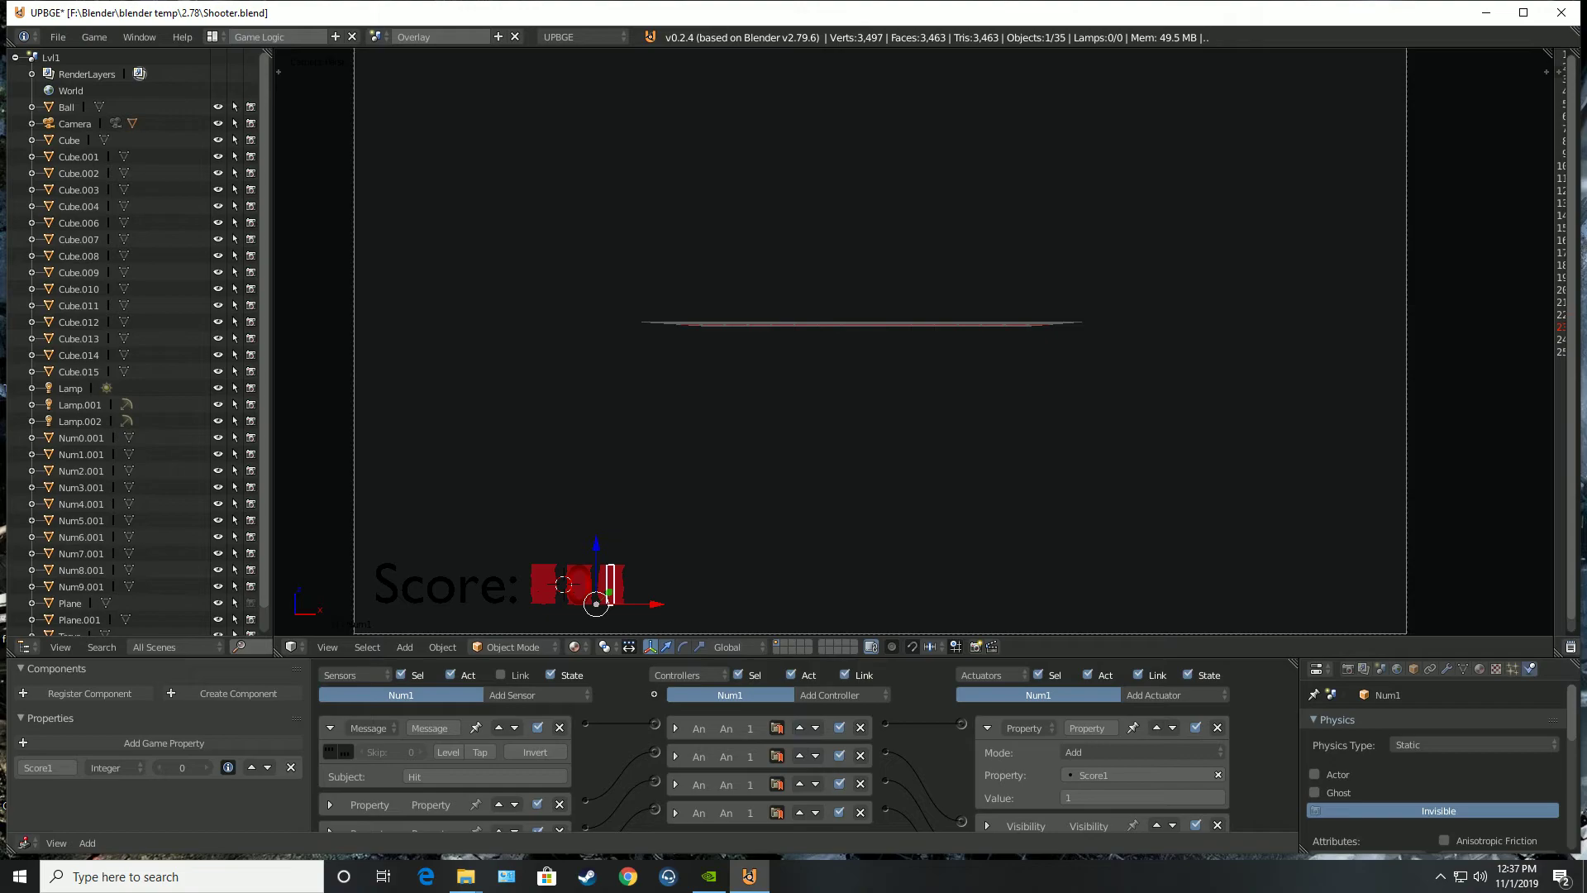
pyautogui.scroll(-2, 773, 744)
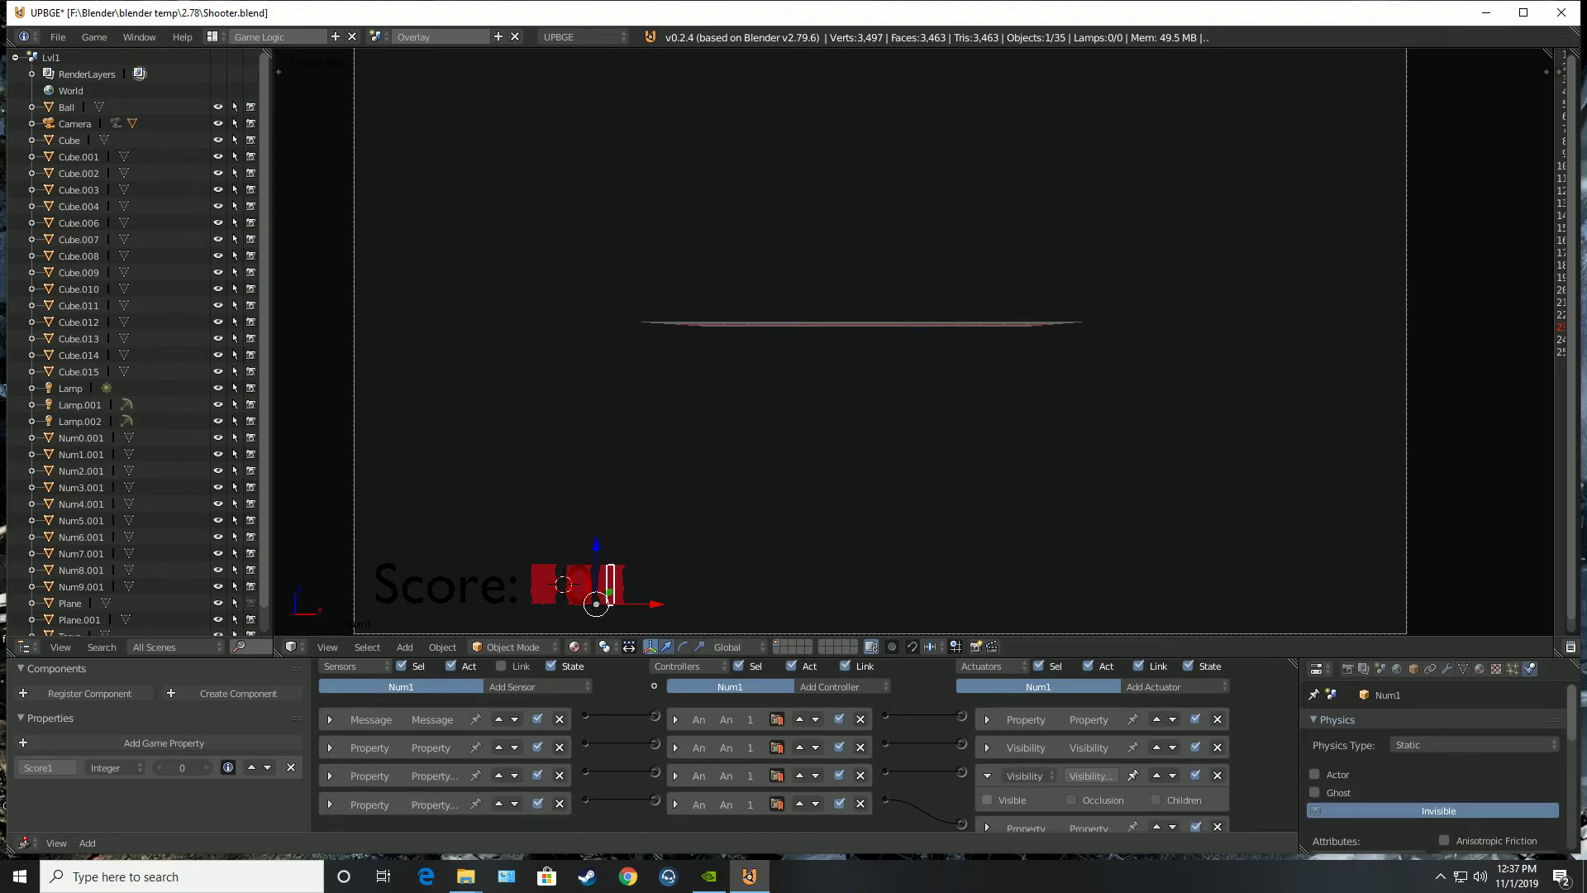
# Step: Select the ones digit's number 9 and examine its Score10 sensor and its Set0 and Add10 actuators
pyautogui.rightClick(610, 584)
pyautogui.rightClick(610, 584)
pyautogui.rightClick(610, 585)
pyautogui.rightClick(611, 584)
pyautogui.rightClick(610, 584)
pyautogui.rightClick(610, 585)
pyautogui.rightClick(610, 584)
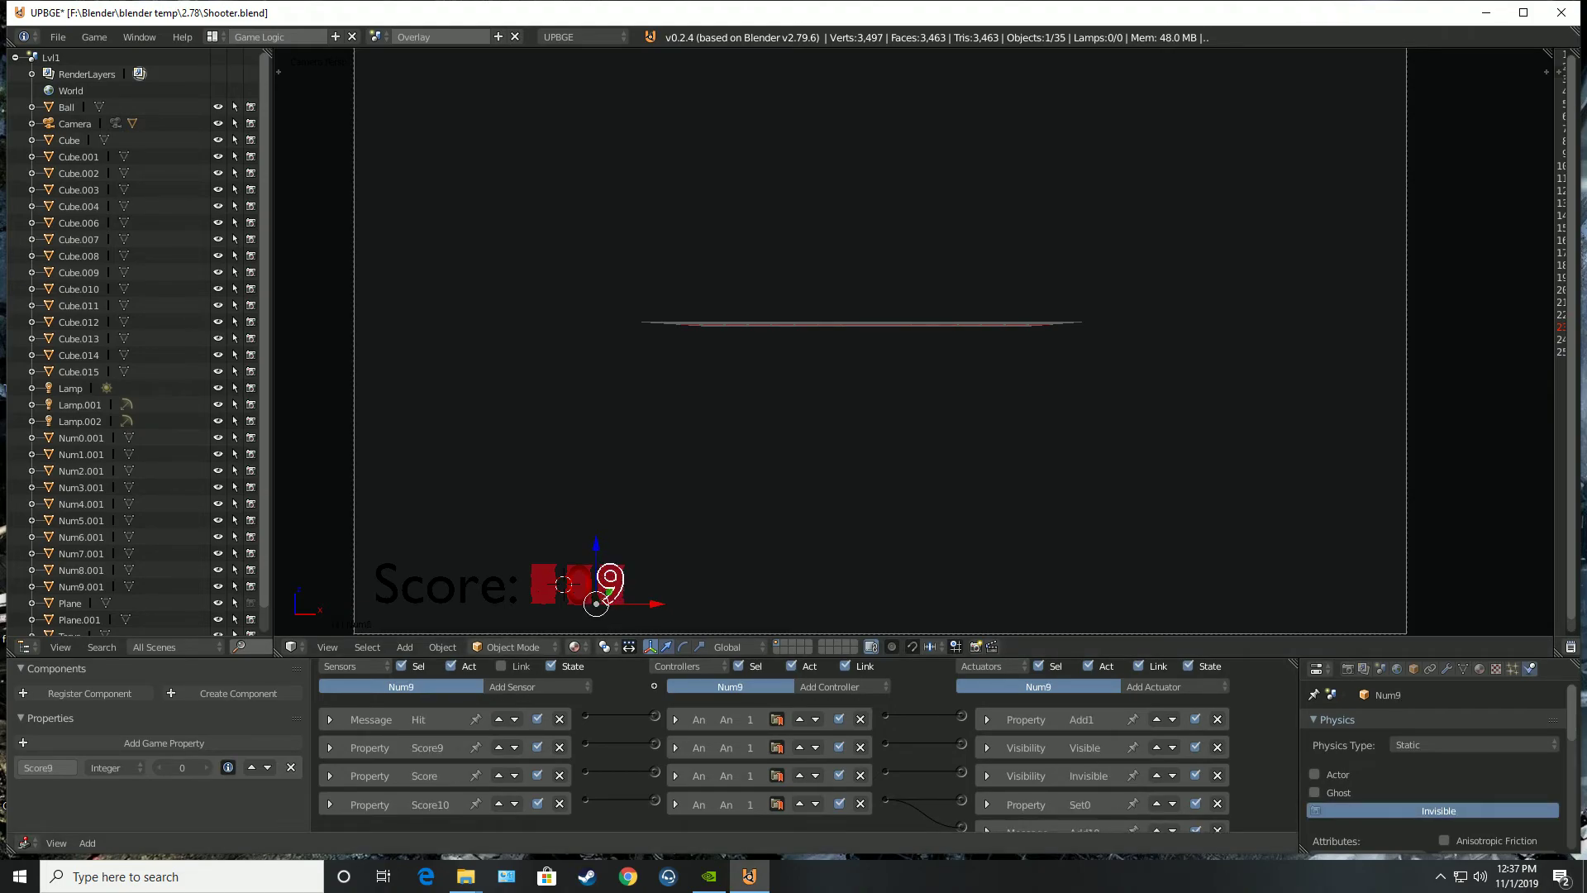
pyautogui.click(329, 803)
pyautogui.moveTo(515, 775); pyautogui.dragTo(515, 680, button='middle')
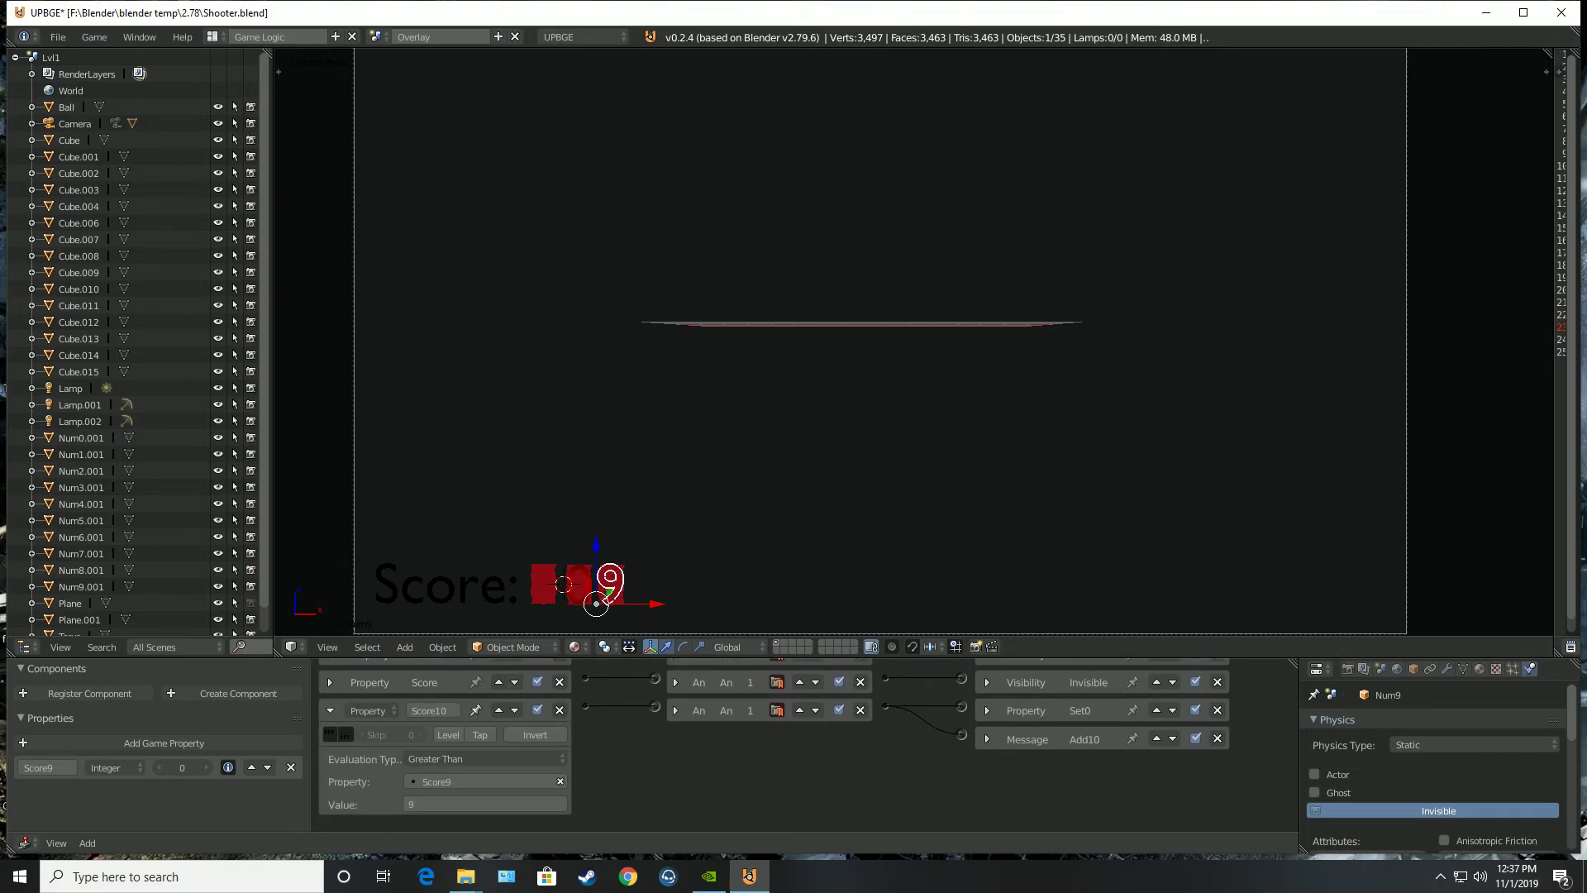
pyautogui.click(987, 710)
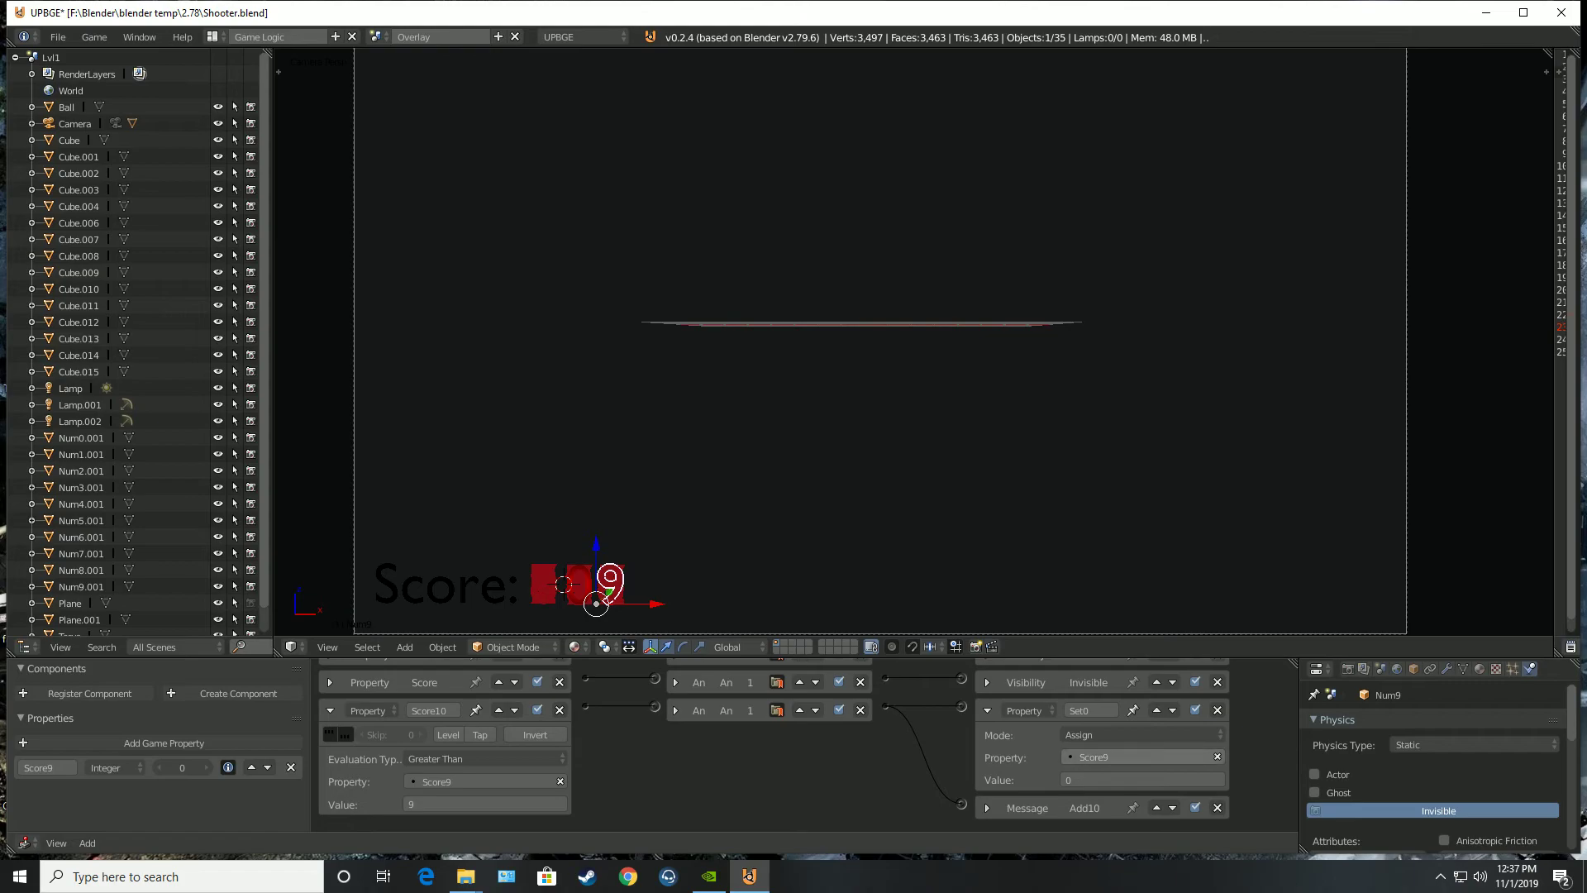
pyautogui.click(987, 807)
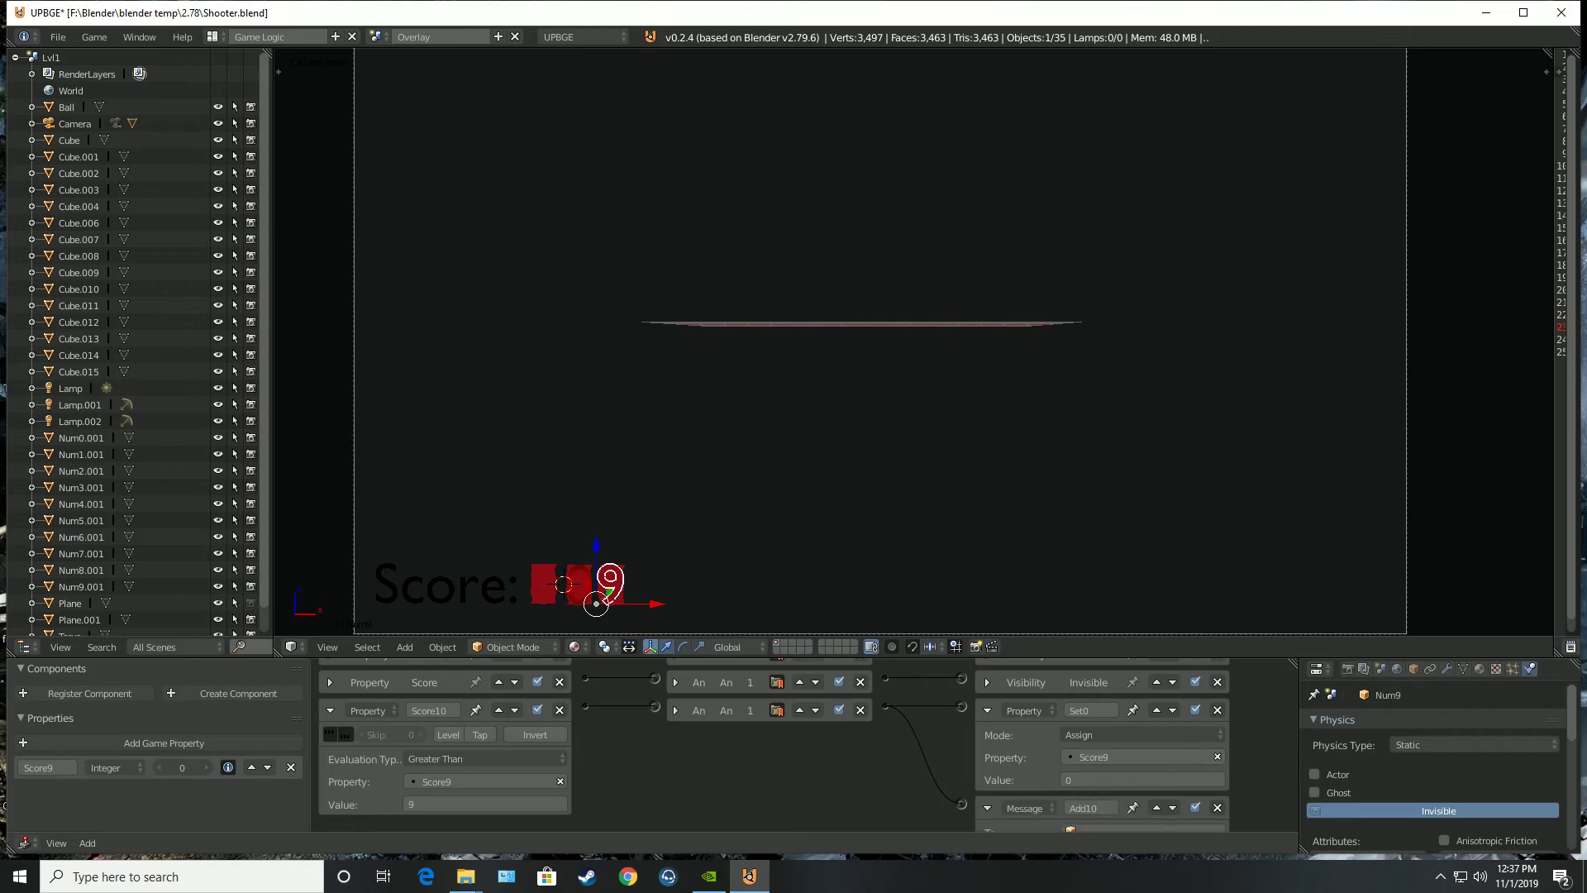
pyautogui.moveTo(1141, 780); pyautogui.dragTo(1140, 721, button='middle')
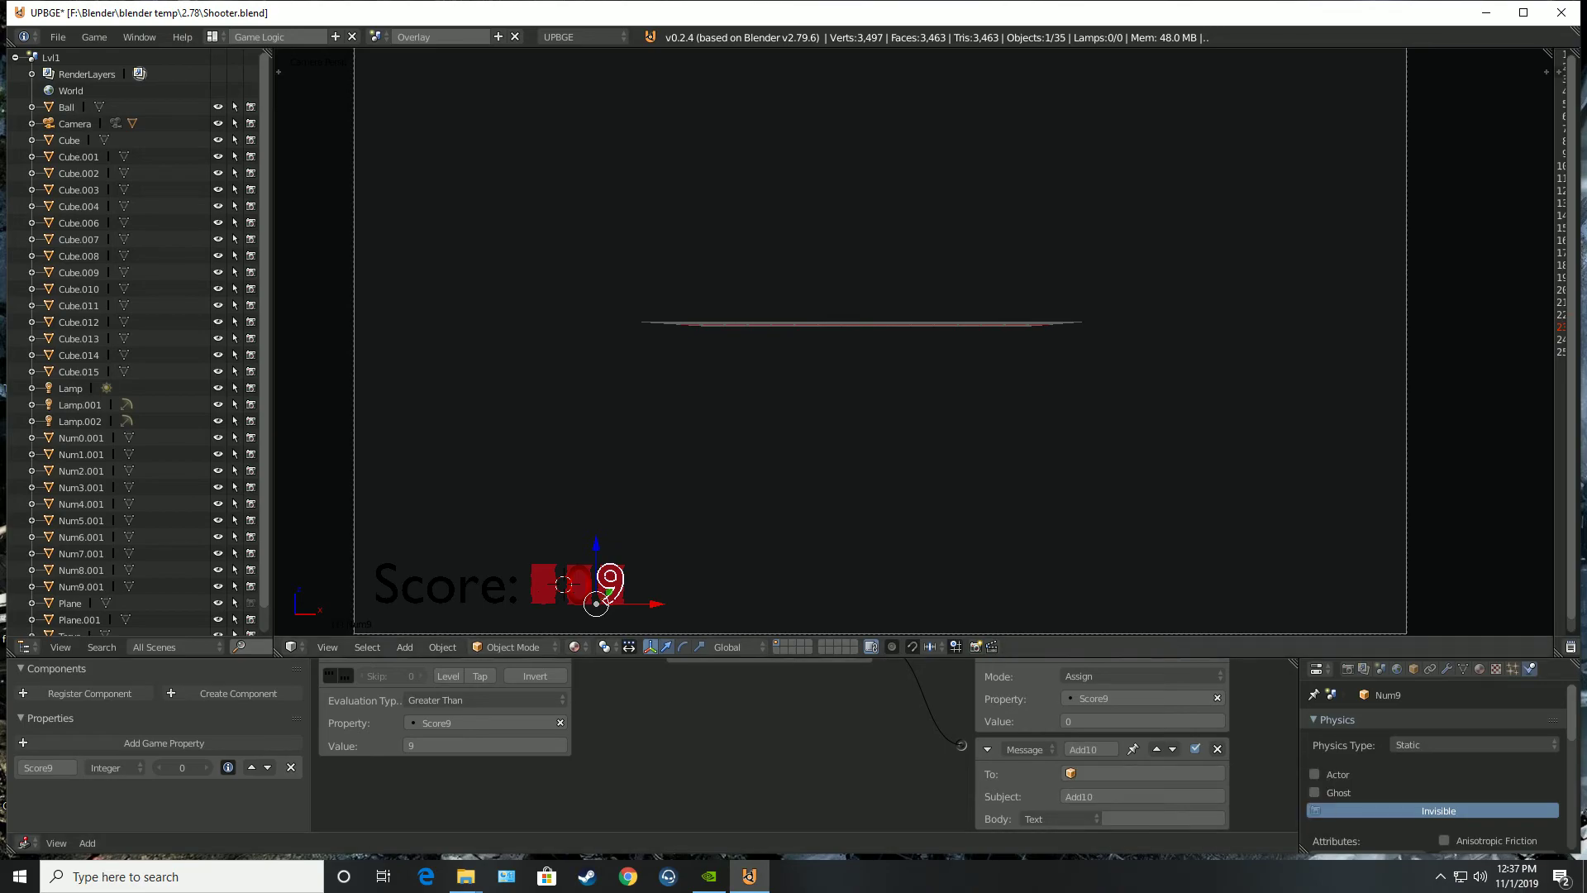
# Step: Examine the Message sensor of the tens digit's 8 and the Add100 actuator of its 9, then select the hundreds digit's 0
pyautogui.rightClick(579, 585)
pyautogui.rightClick(578, 586)
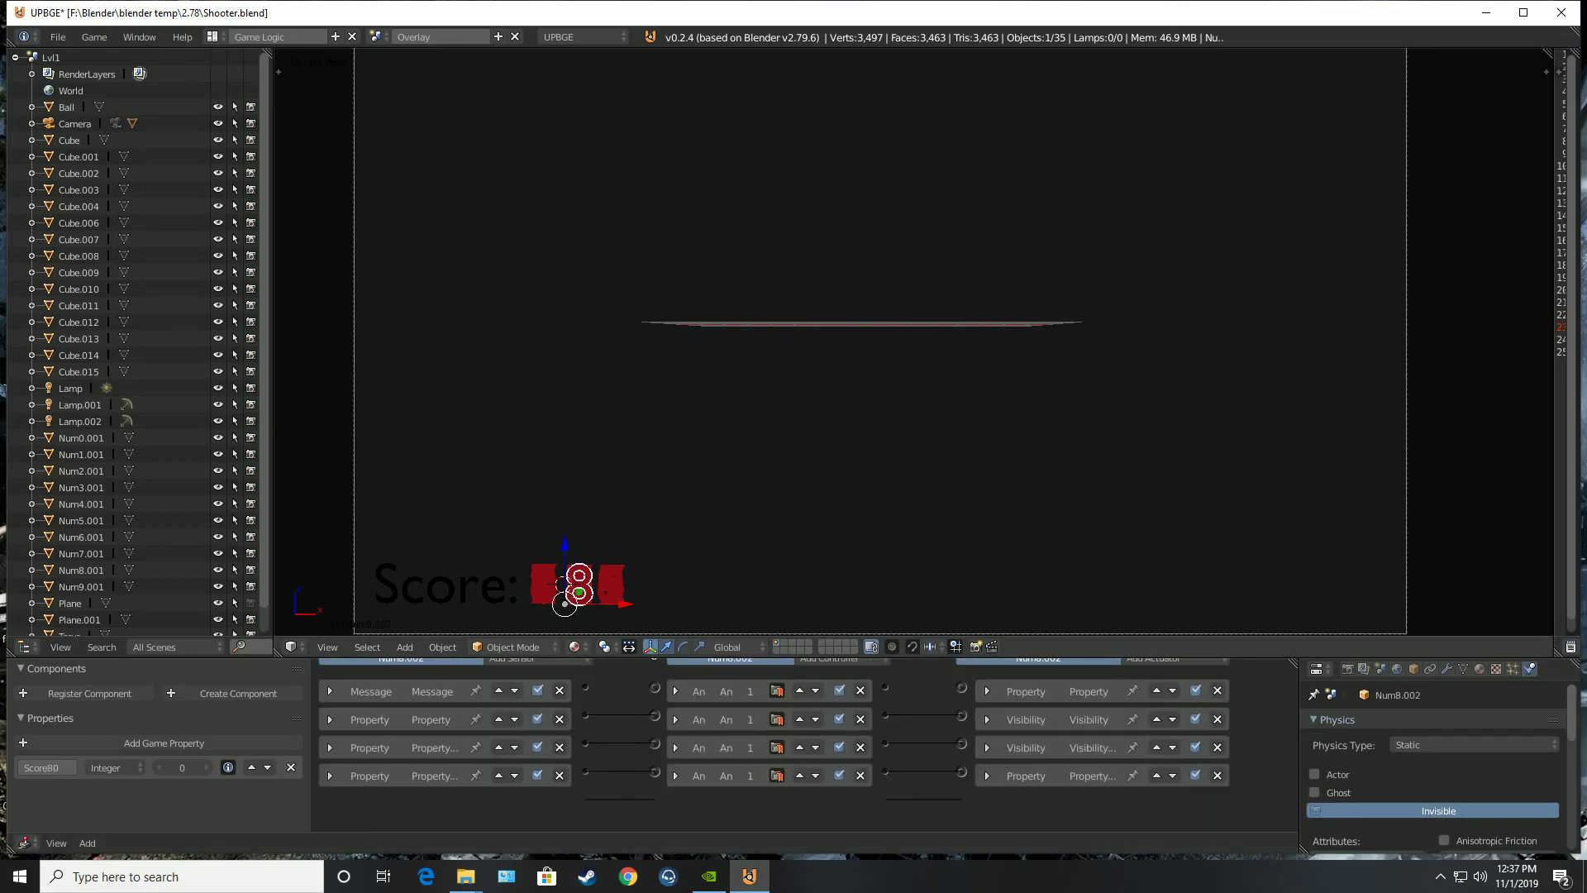
pyautogui.click(330, 719)
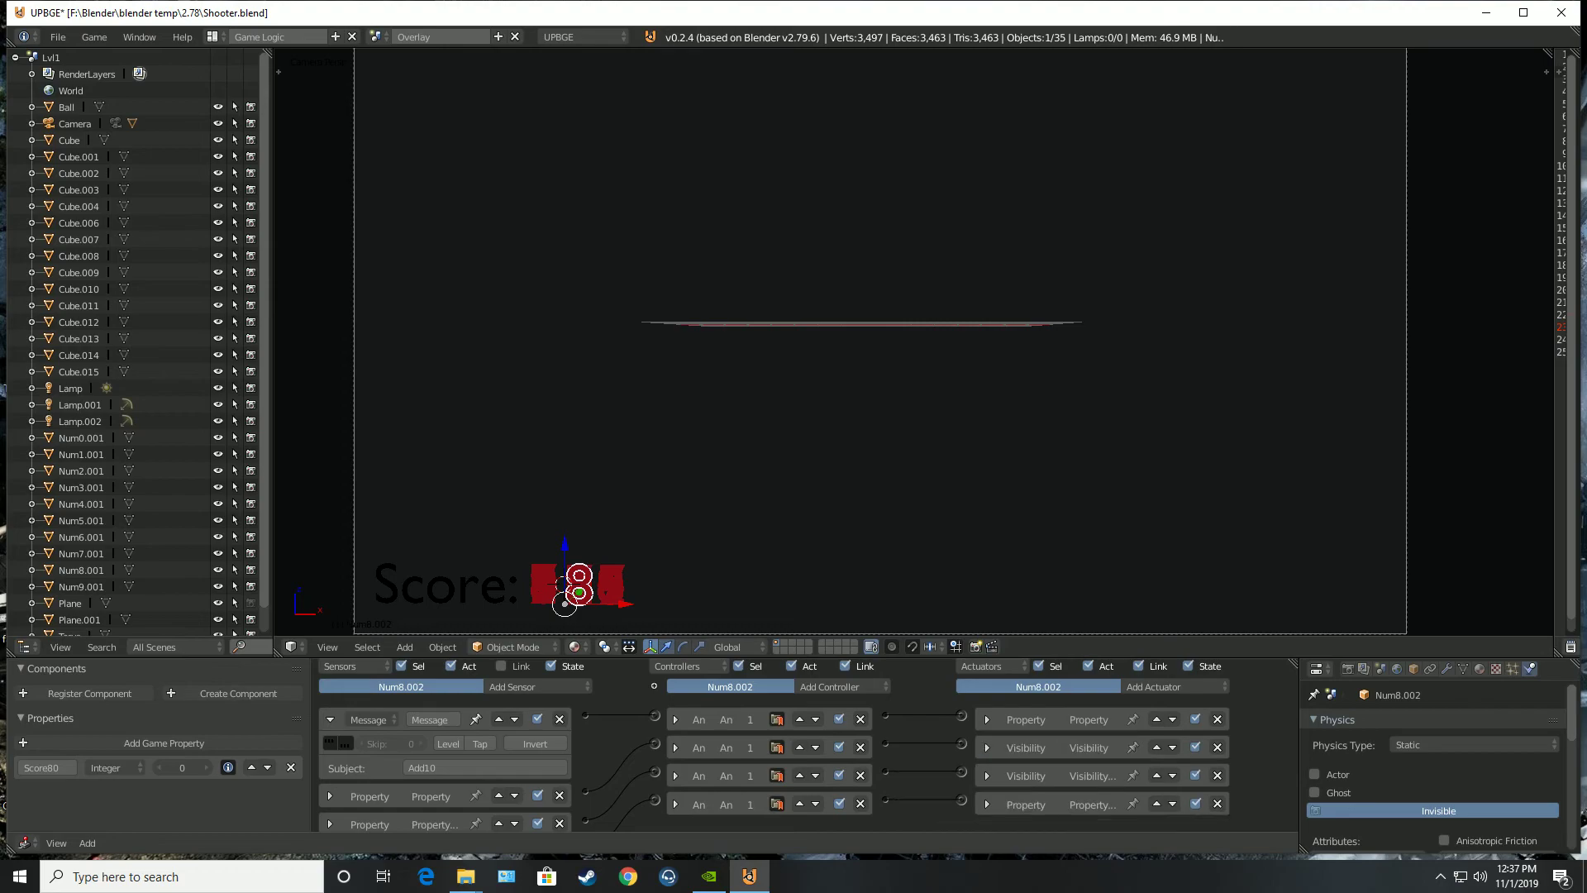
pyautogui.rightClick(579, 586)
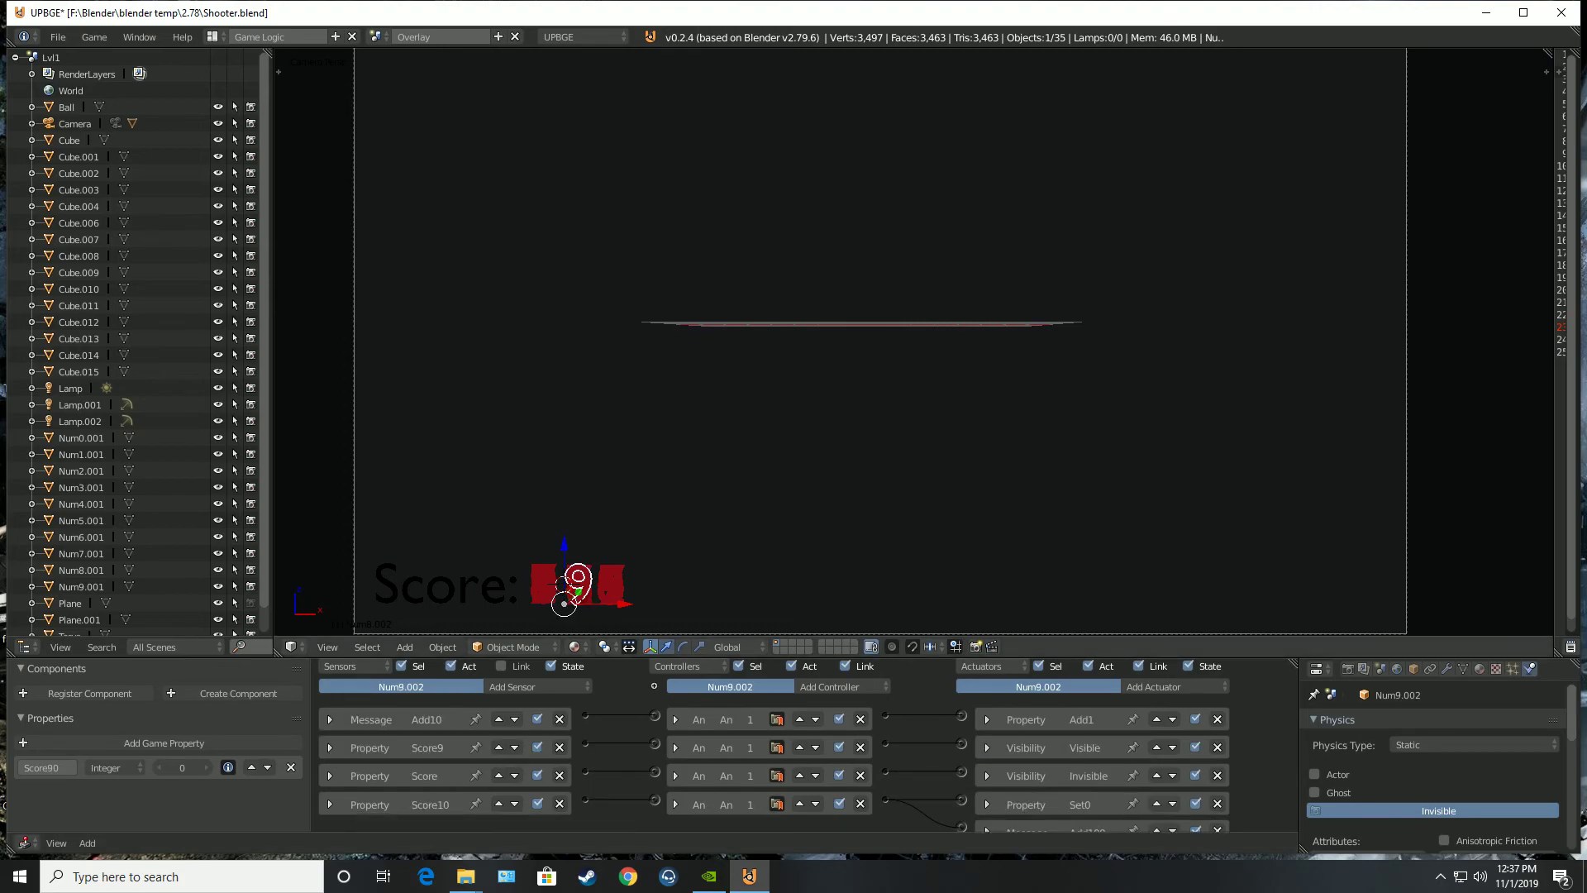
pyautogui.scroll(-1, 774, 752)
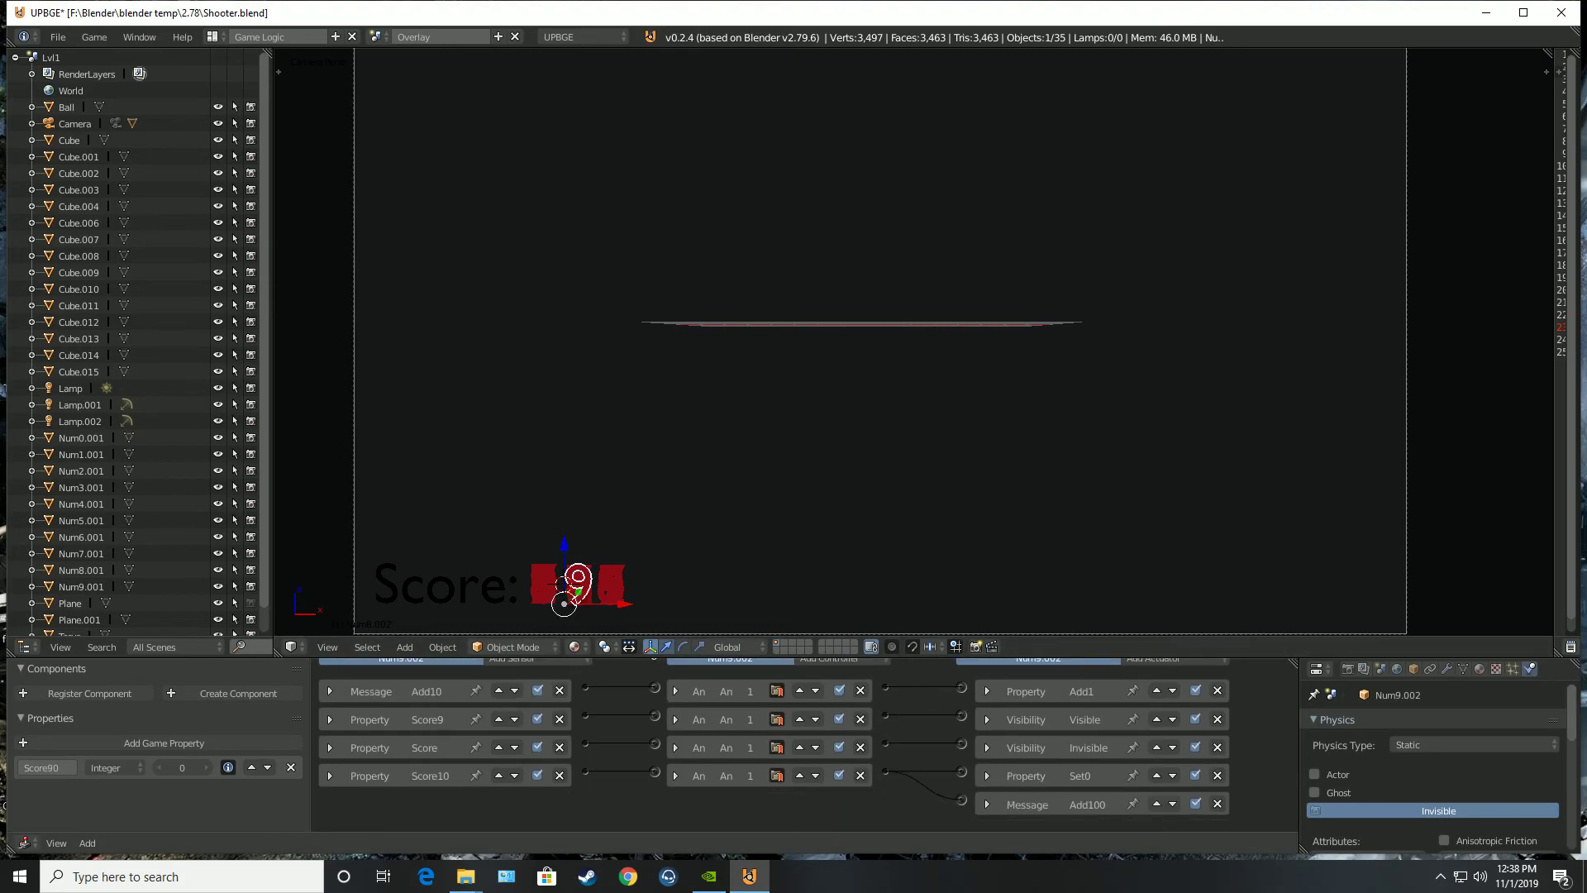
pyautogui.click(987, 804)
pyautogui.scroll(-2, 1029, 769)
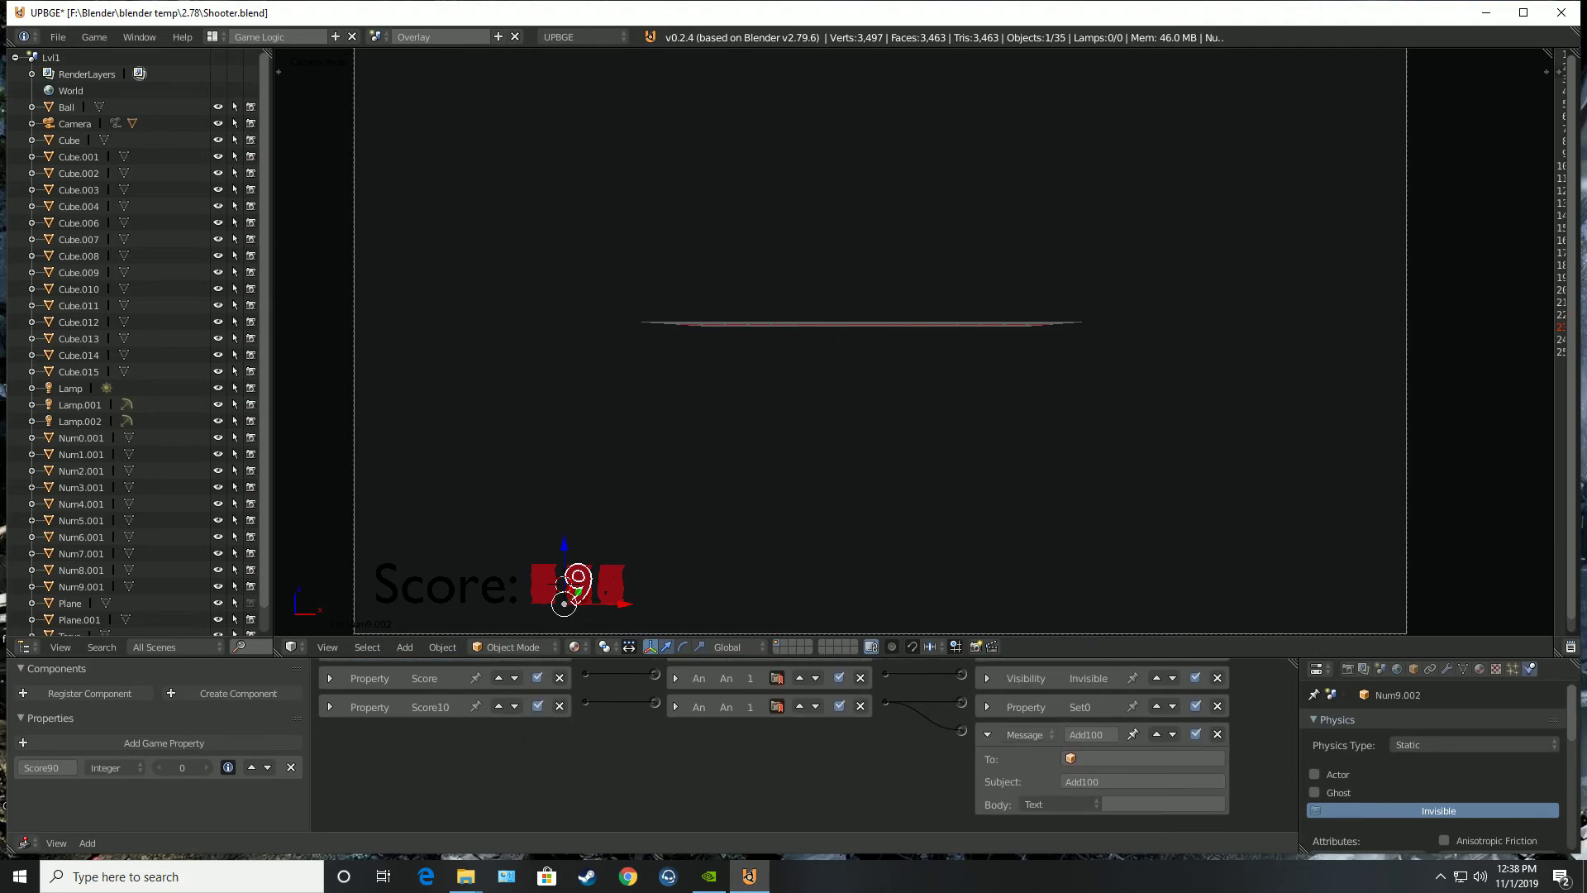
pyautogui.rightClick(546, 585)
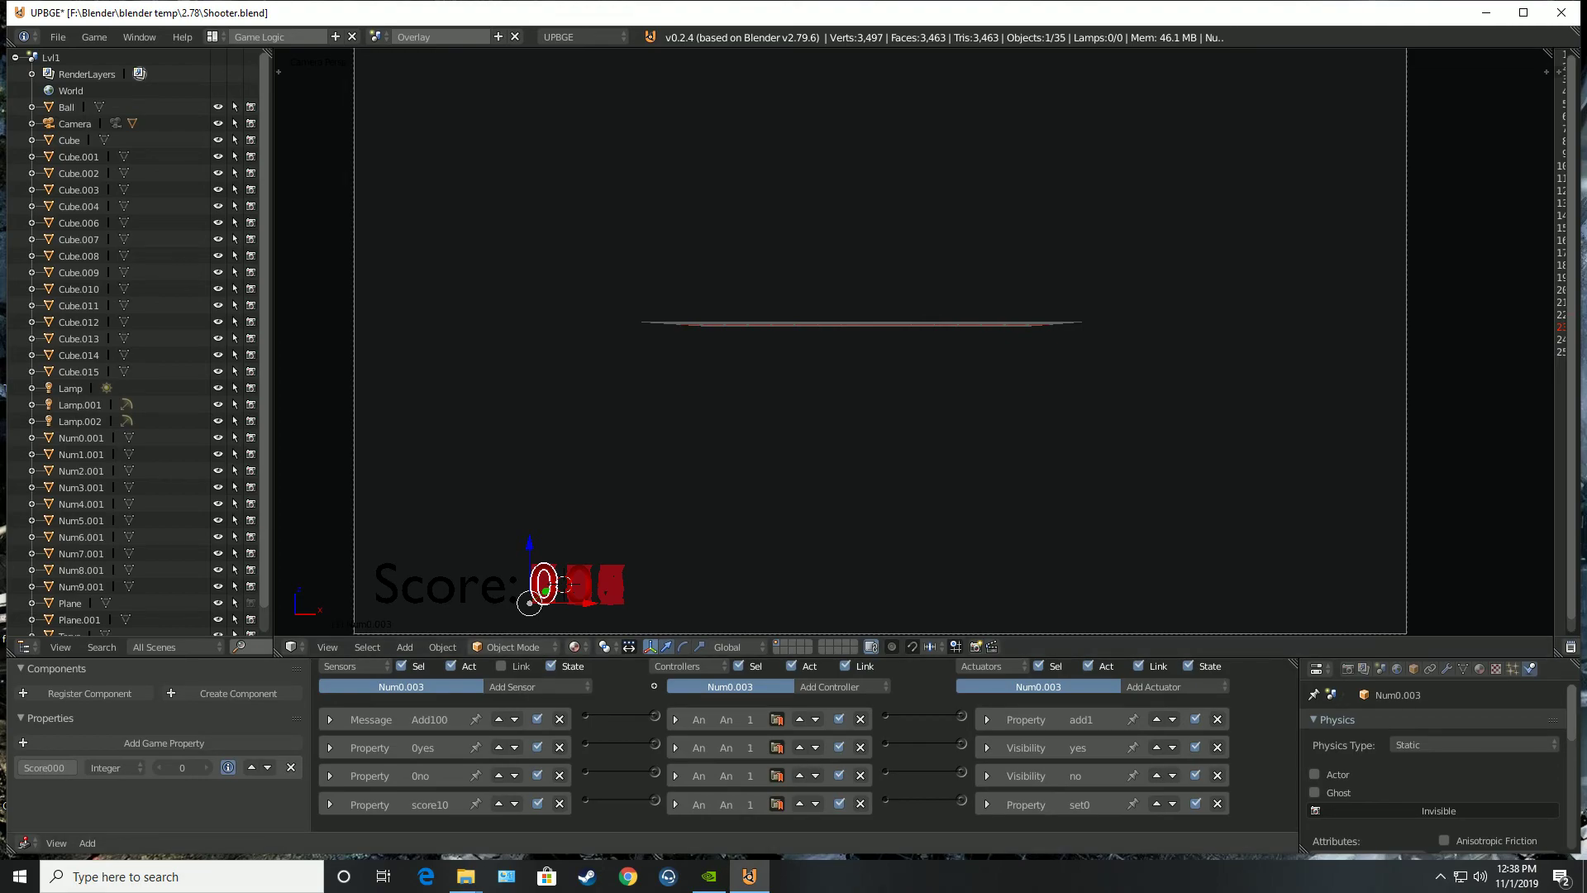
# Step: Run the game from the Lvl1 scene, shoot at the target cubes to test the score counter, and stop the game
pyautogui.click(376, 36)
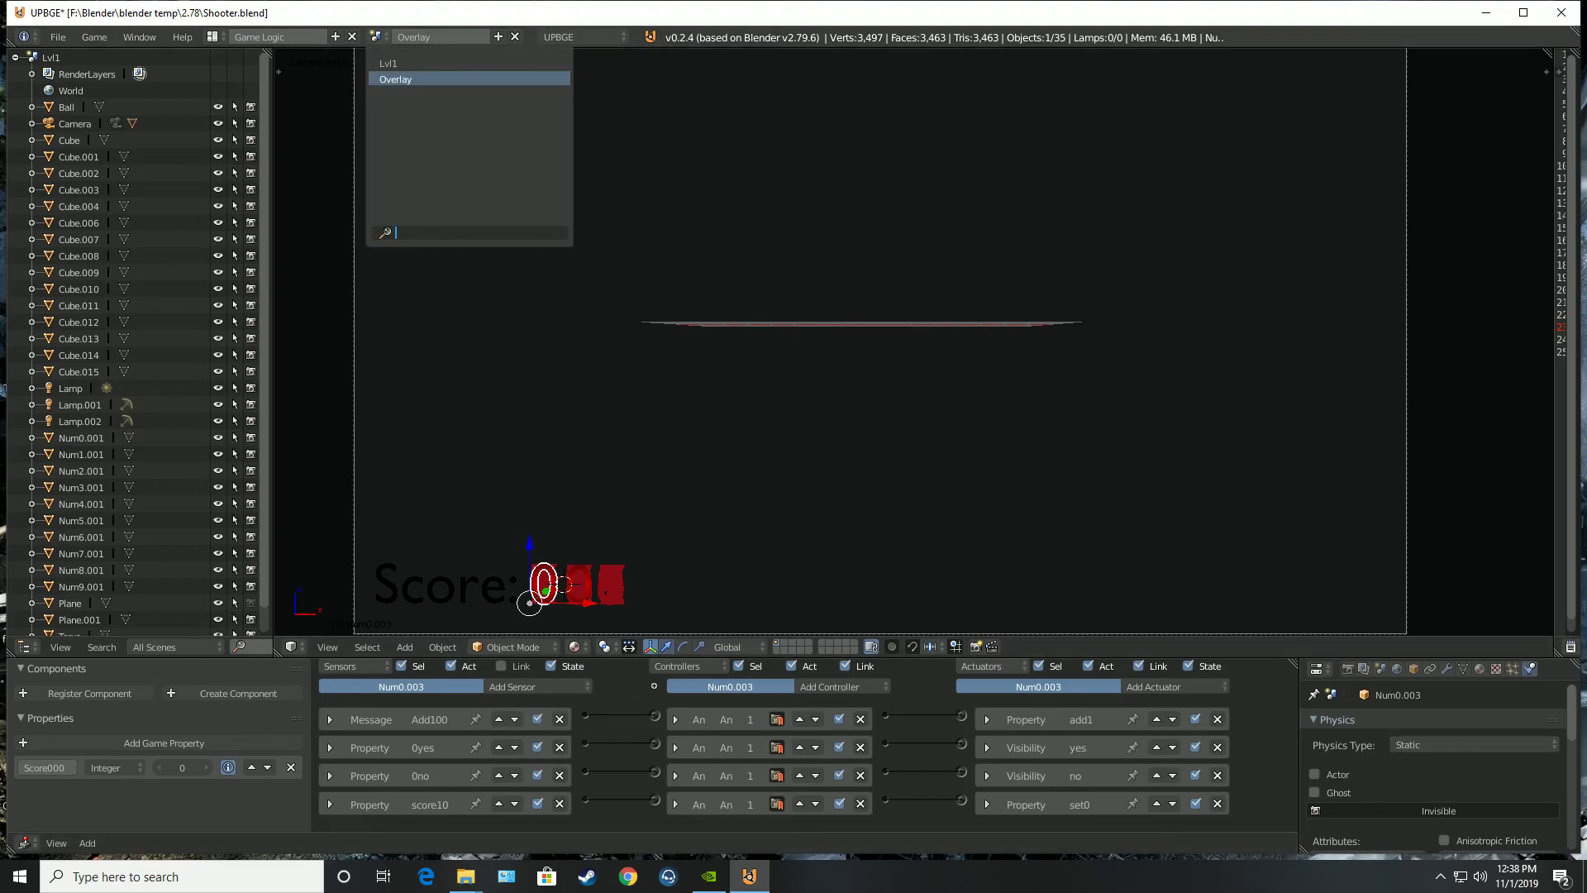
pyautogui.click(388, 63)
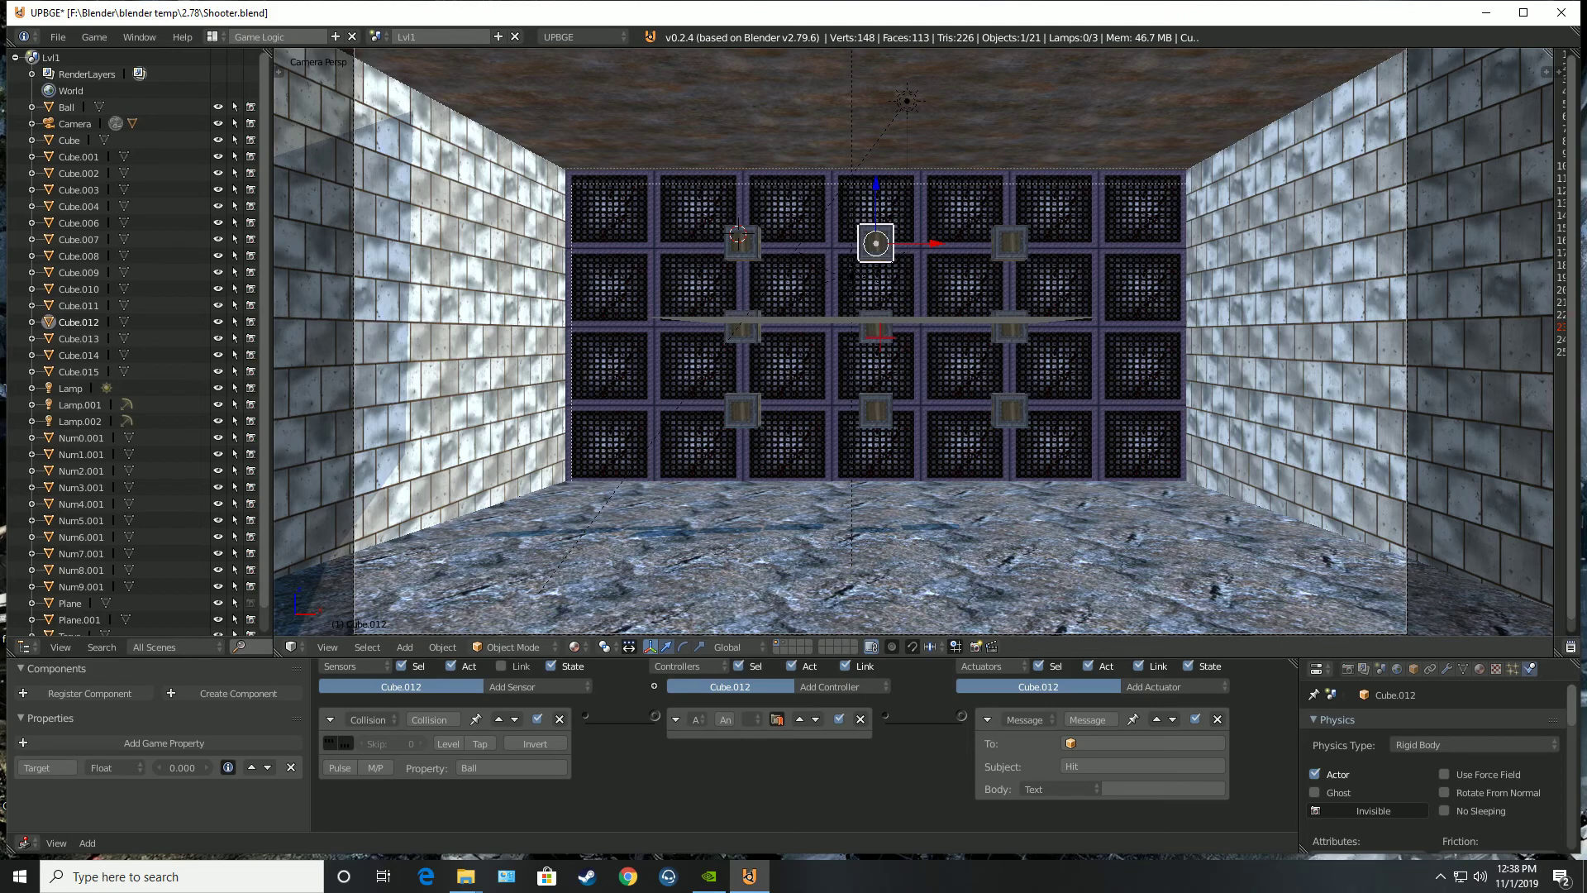
pyautogui.press('p')
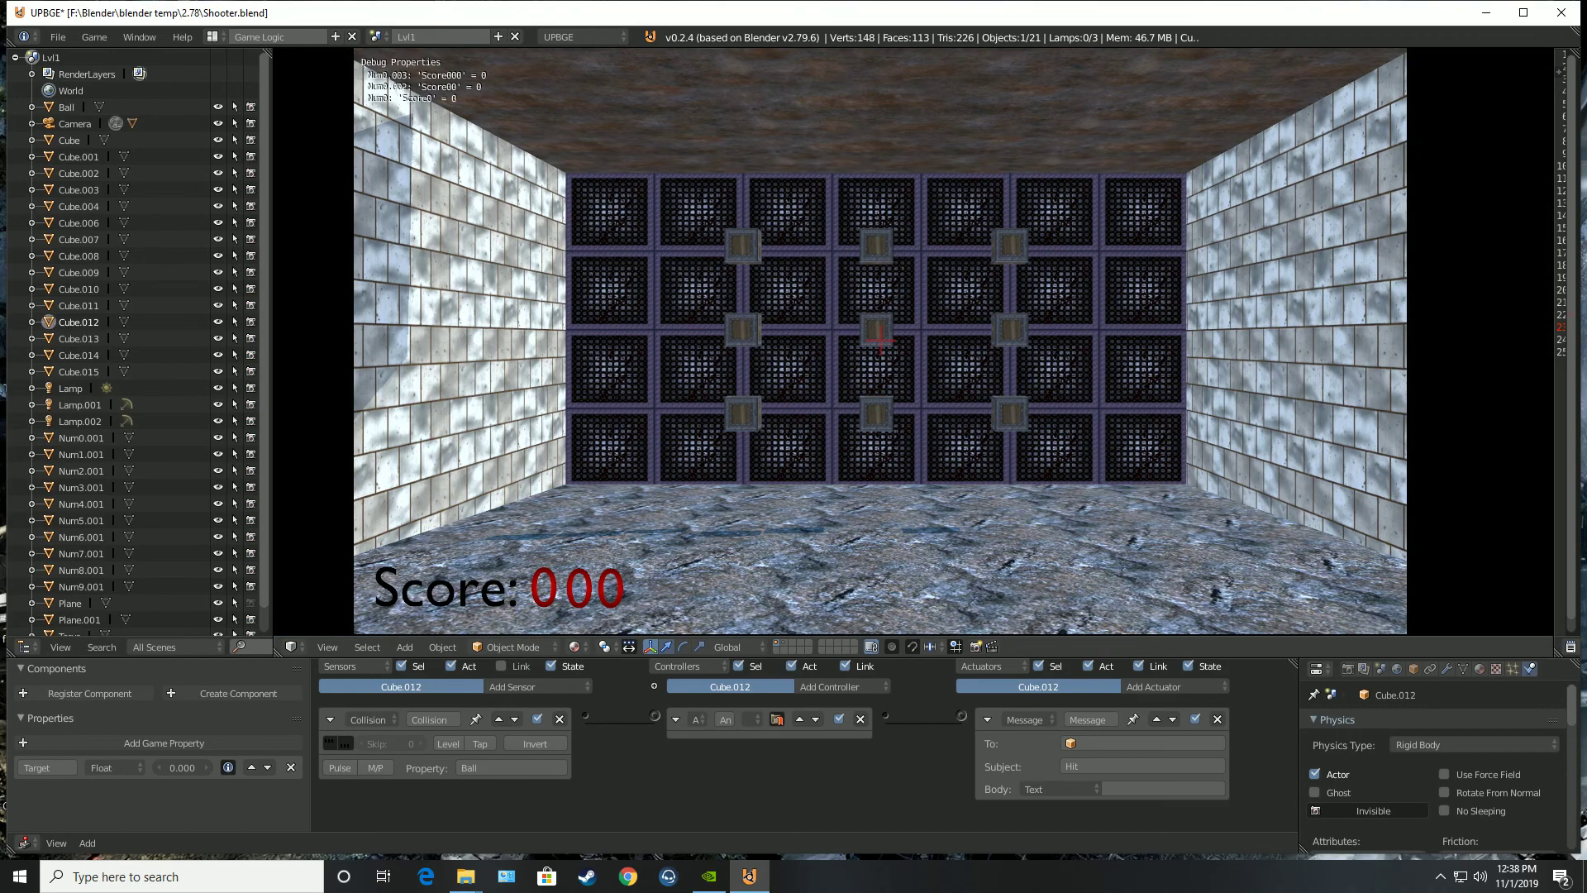
pyautogui.click(878, 339)
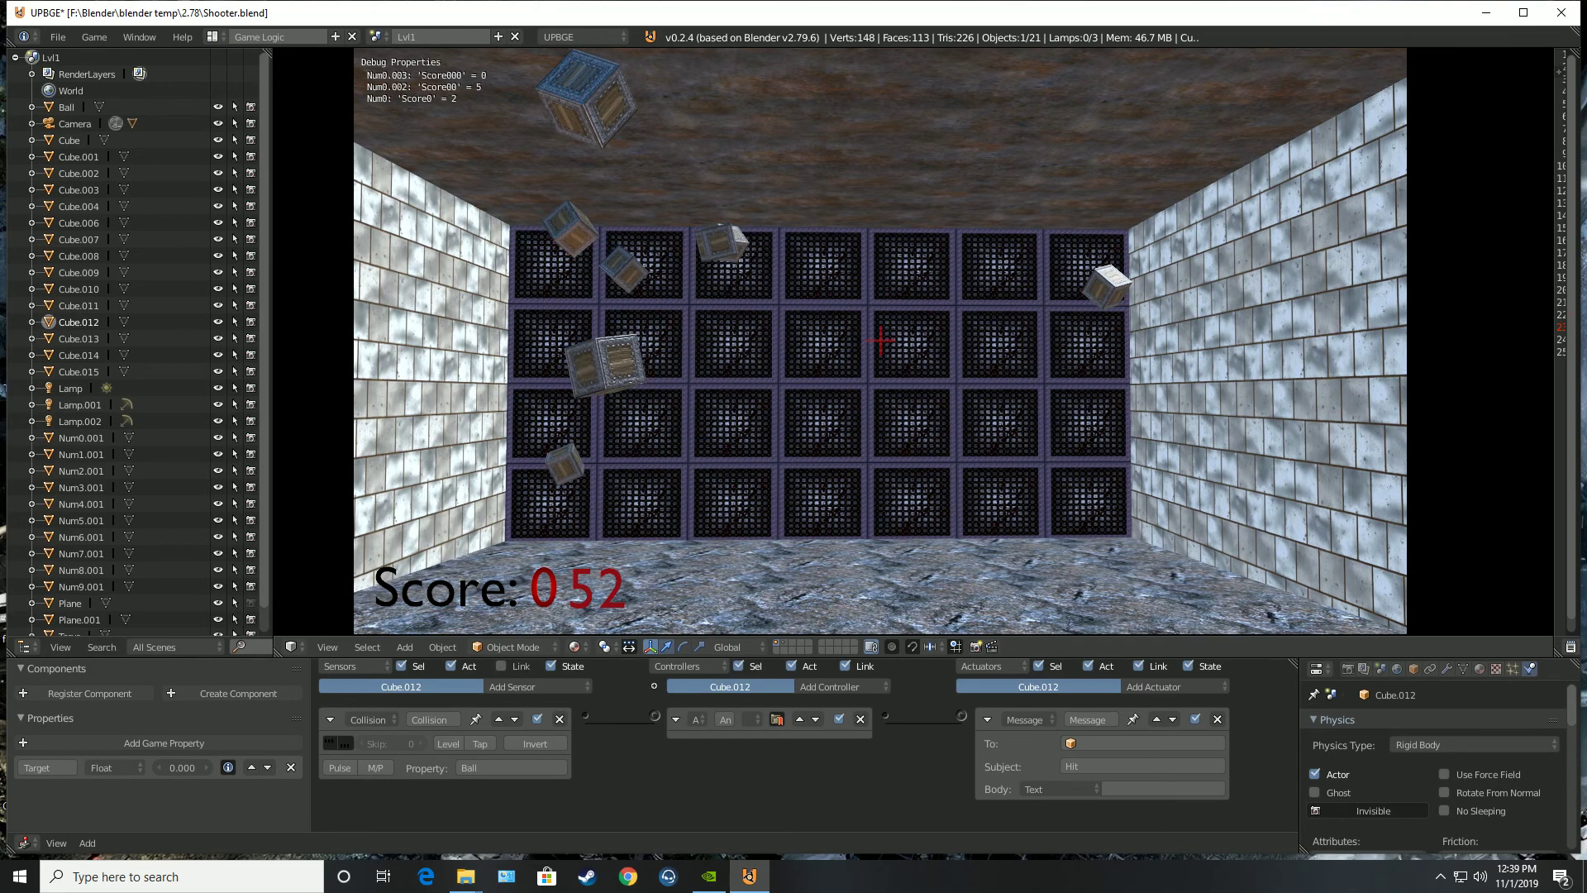
pyautogui.press('Escape')
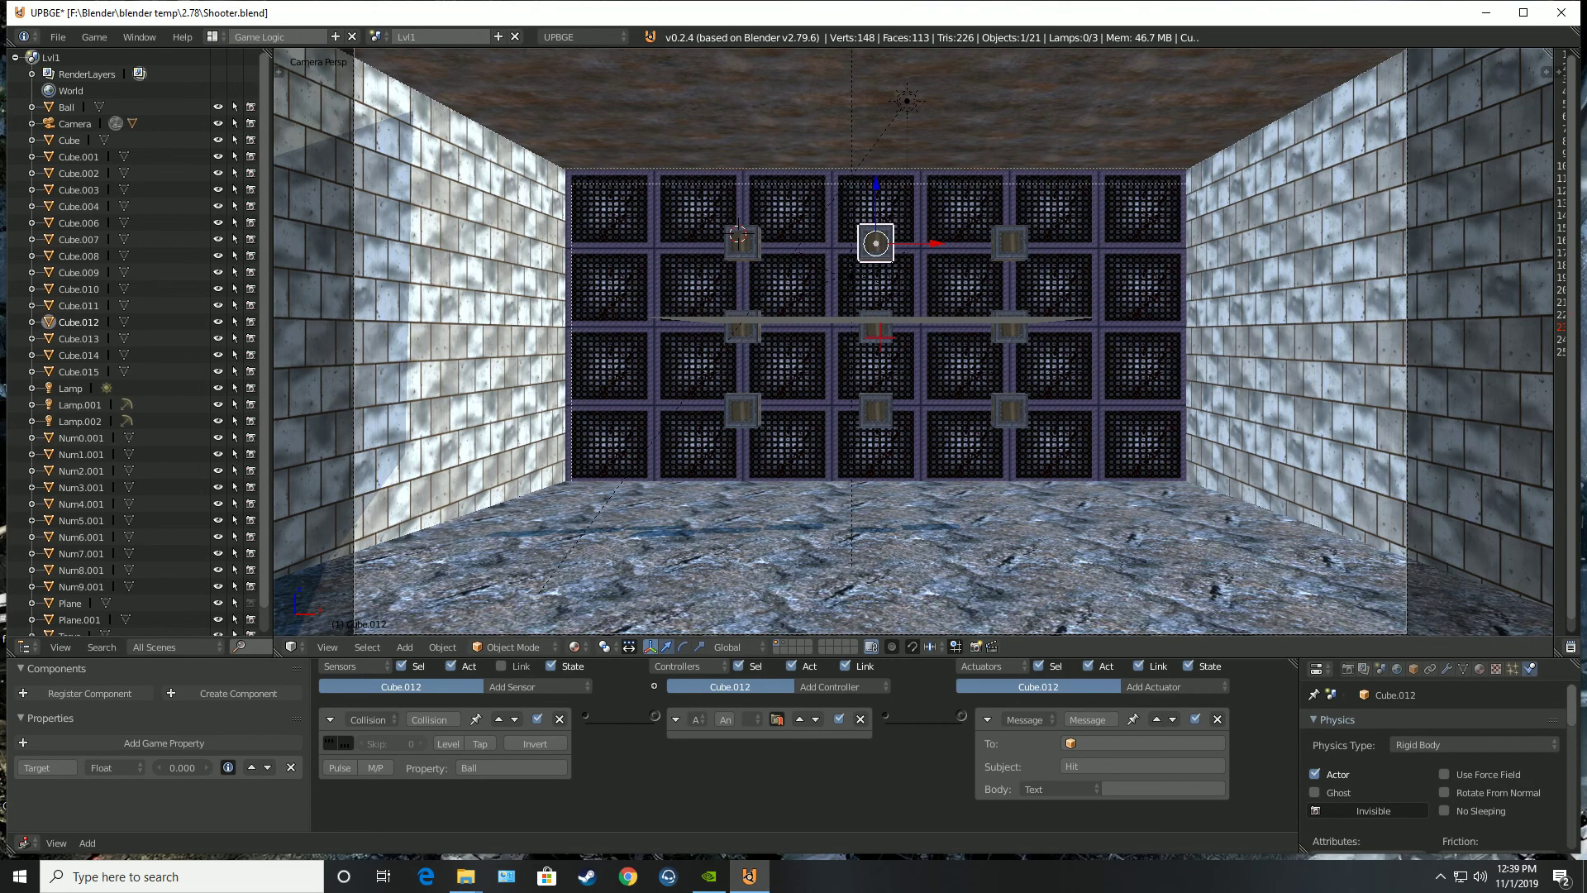
# Step: Switch to the Overlay scene
pyautogui.click(438, 37)
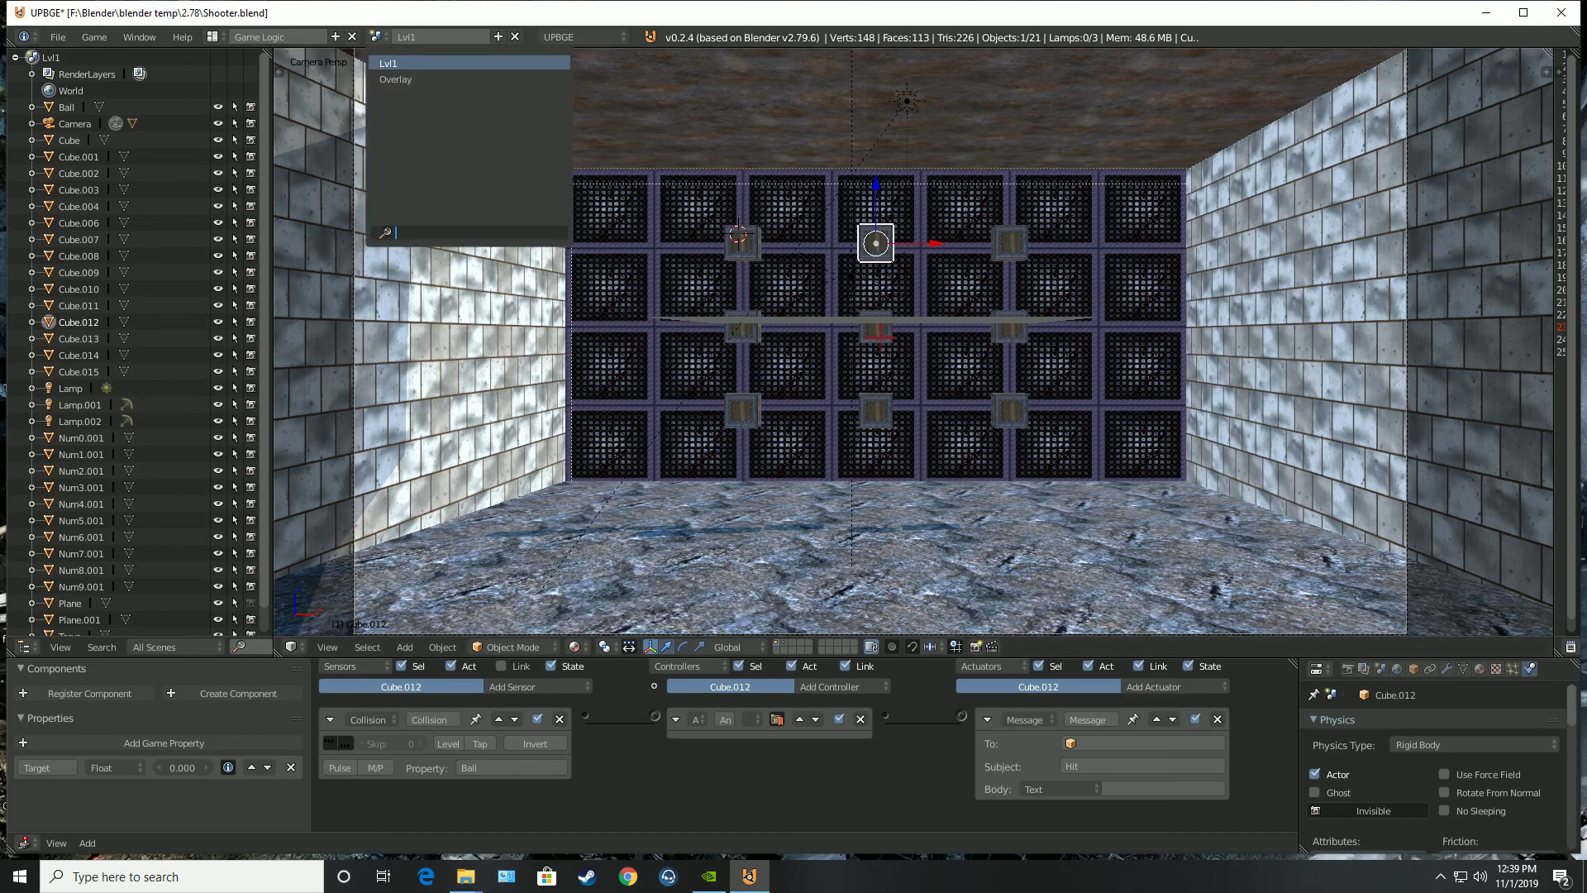
pyautogui.click(463, 71)
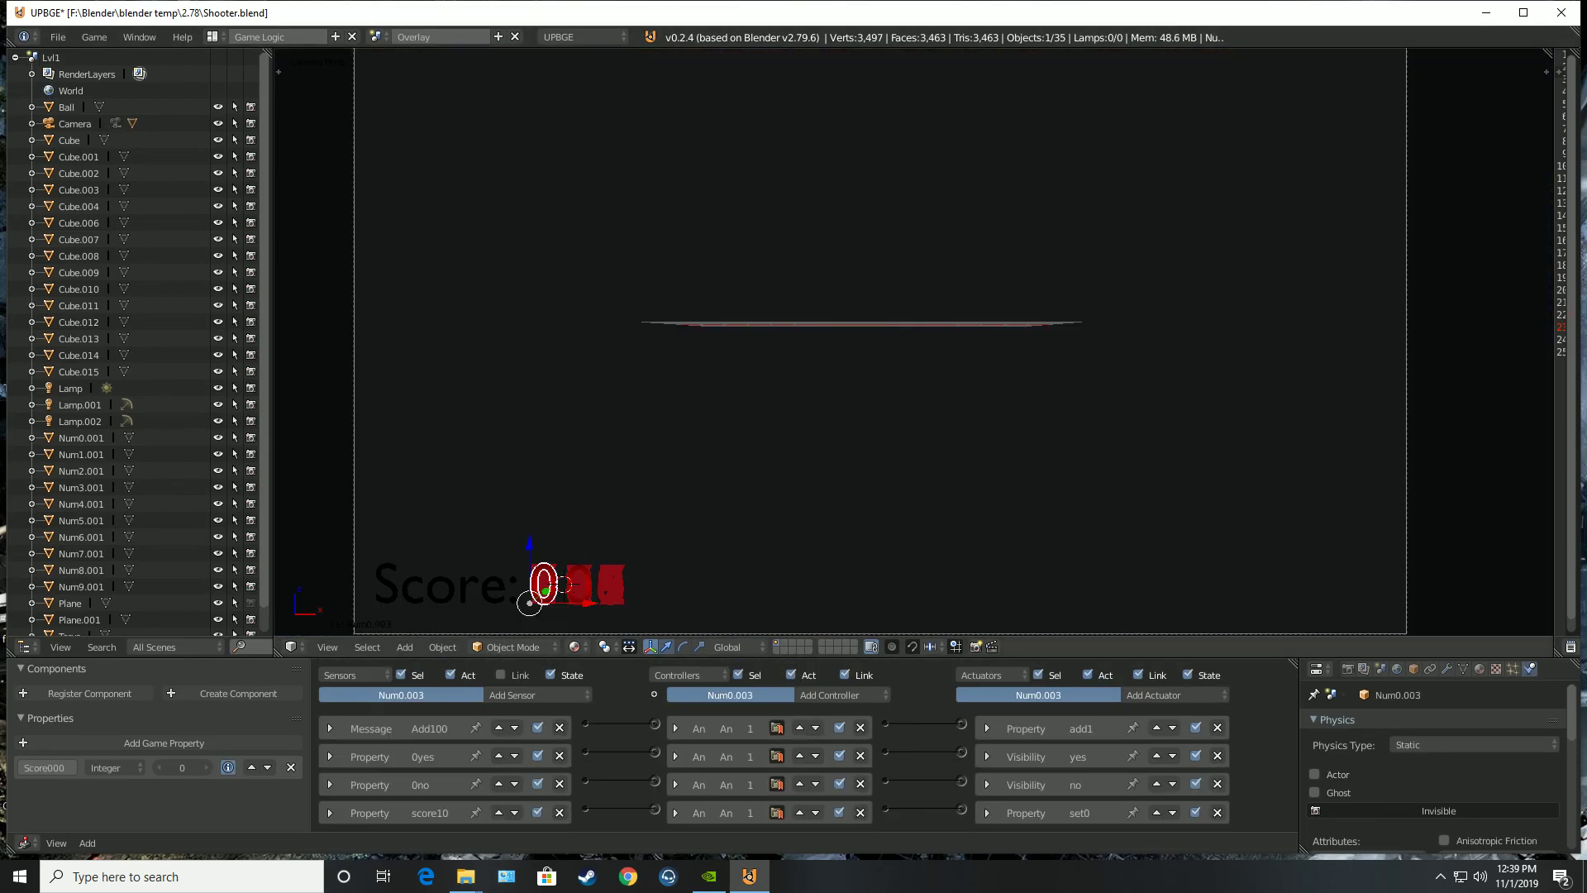